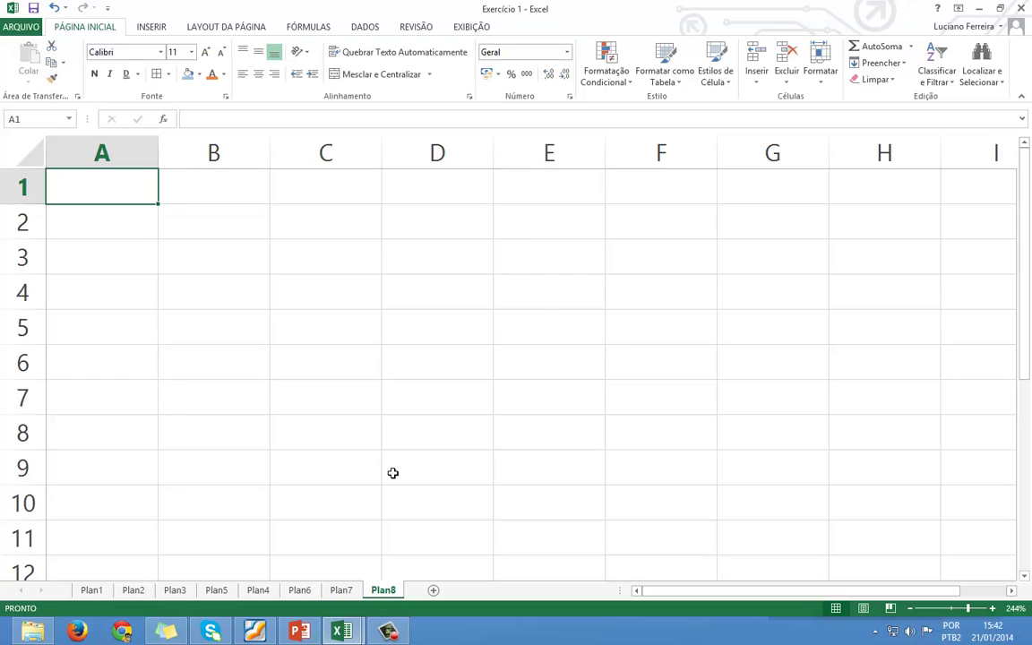
- Select cell B2 on the empty Plan8 sheet
key("Down")
key("Right")
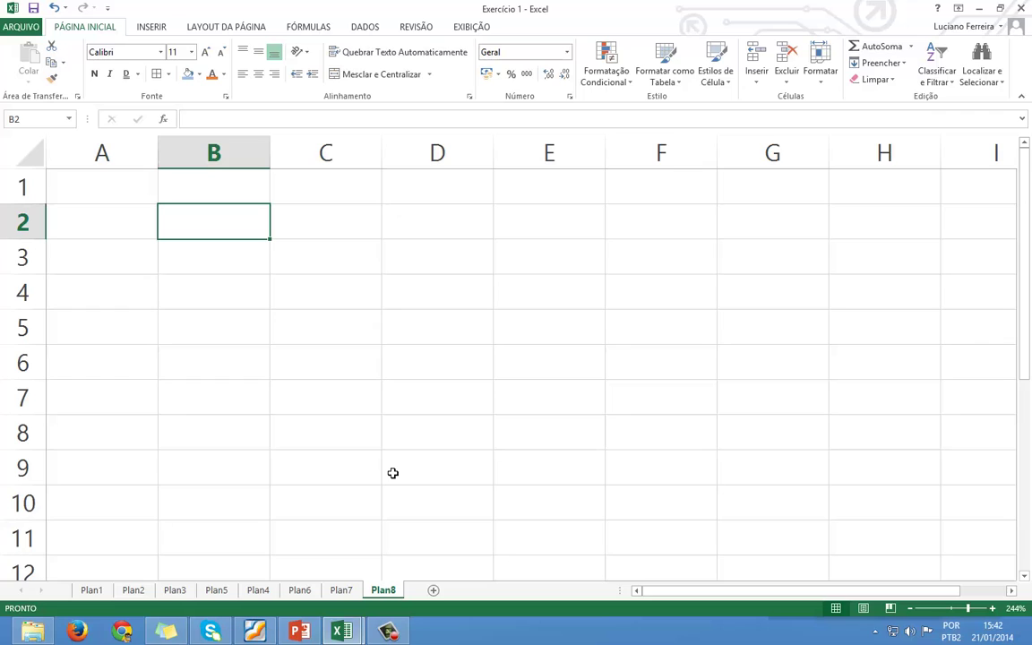
type("8+5")
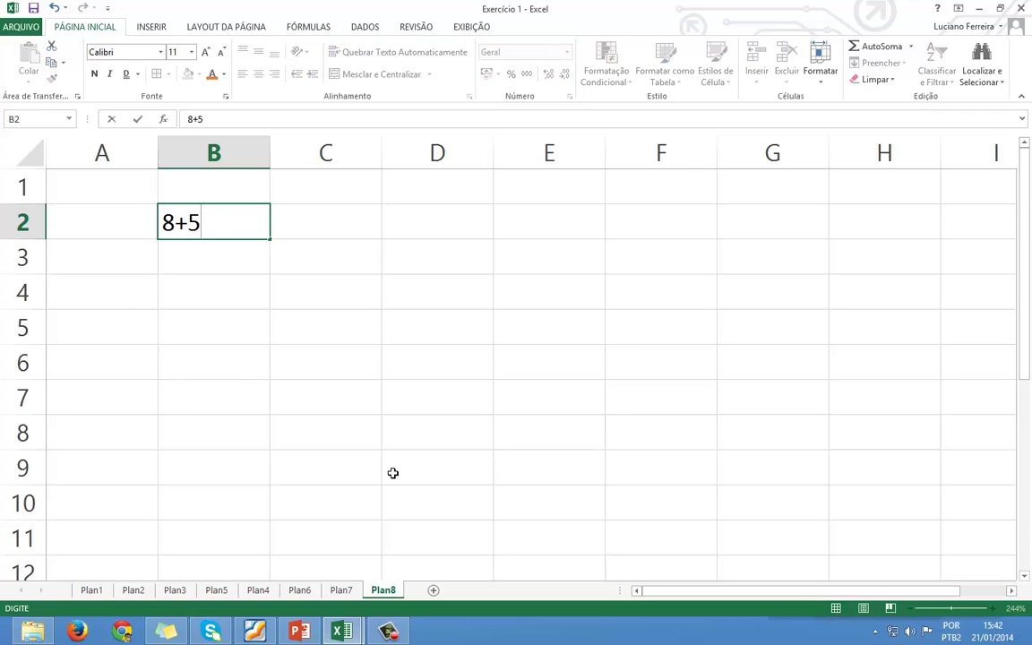
type("+3=")
key("BackSpace")
key("BackSpace")
key("BackSpace")
key("BackSpace")
key("BackSpace")
key("BackSpace")
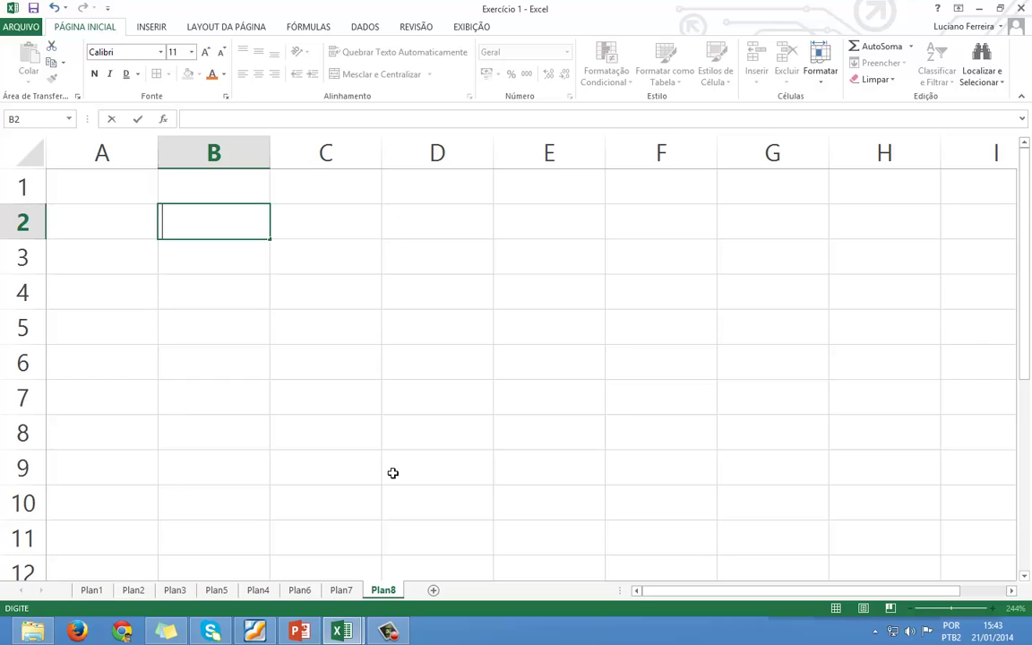
- Enter the addition formula =8+5+3 in cell B2
type("=")
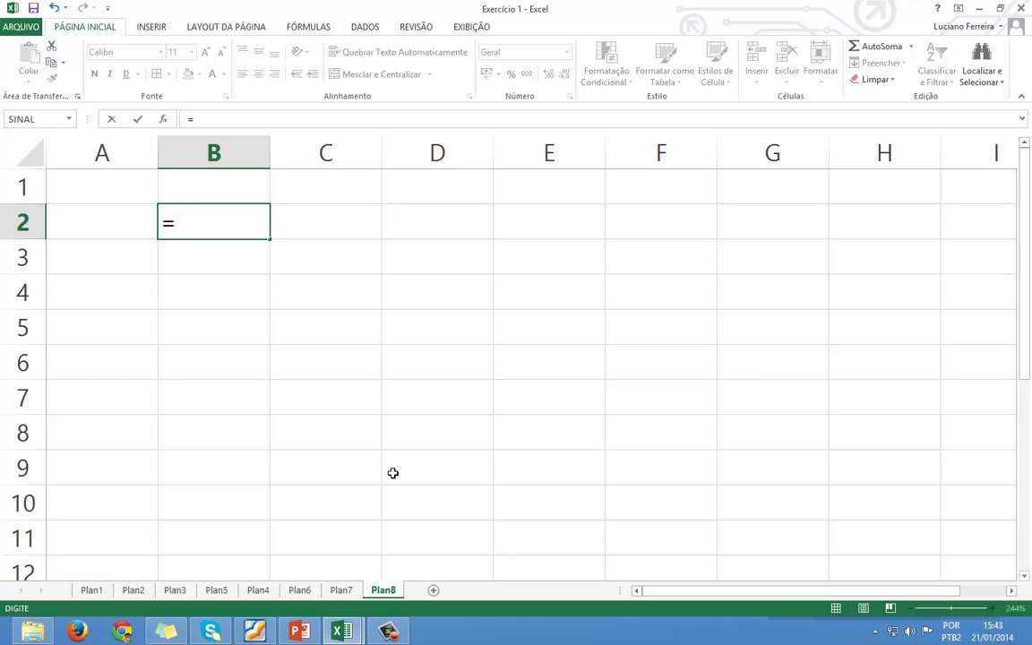
type("8+5+")
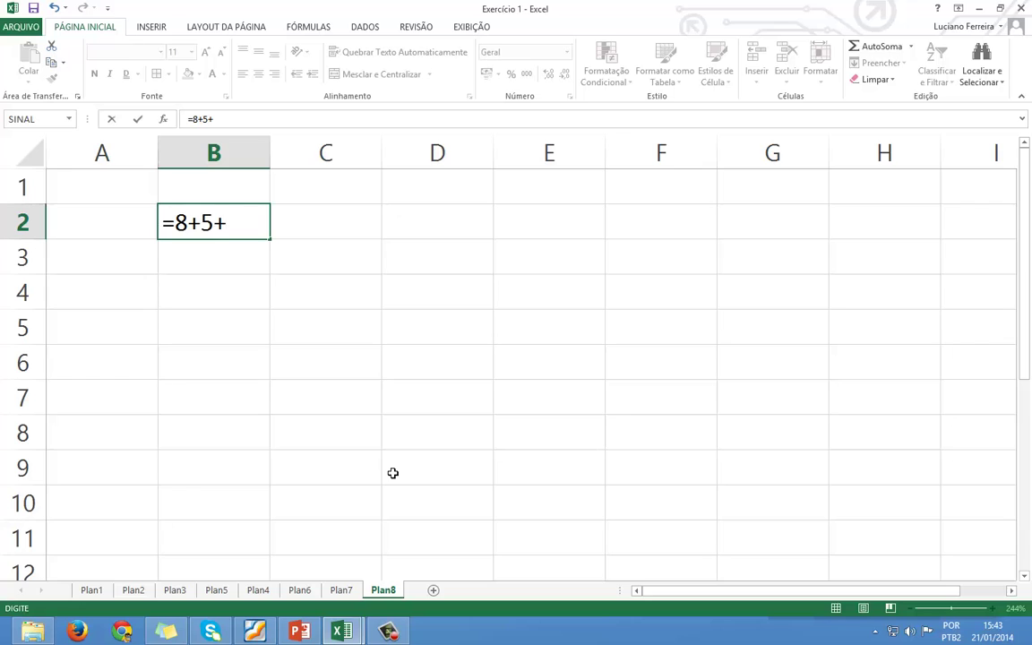
type("3")
key("Return")
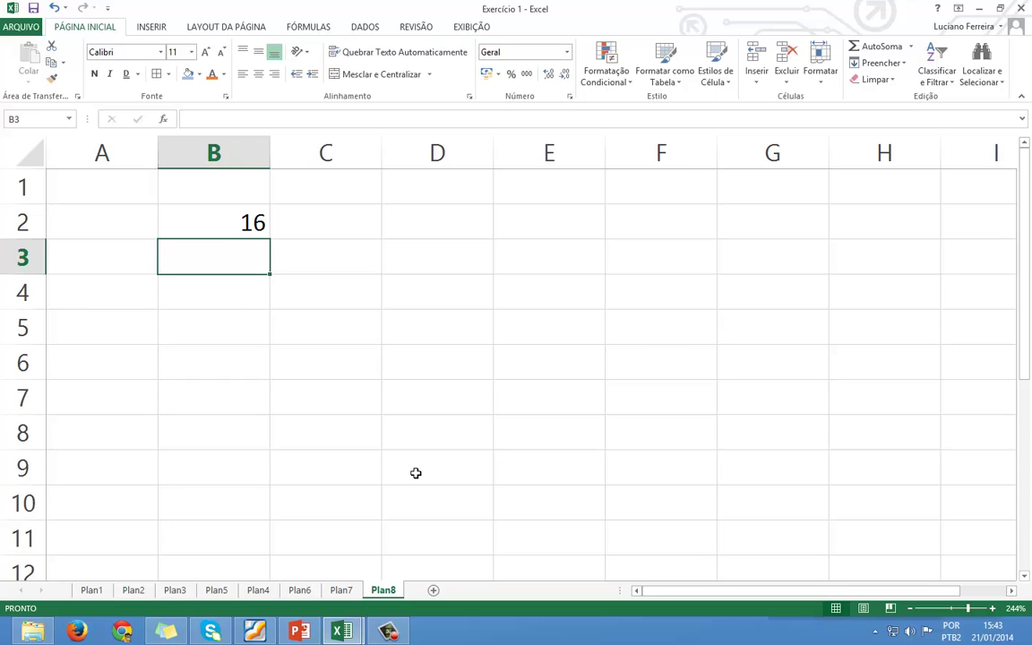
- Enter the constant 16 in cell B3 and compare its content with the formula stored in B2
left_click(238, 221)
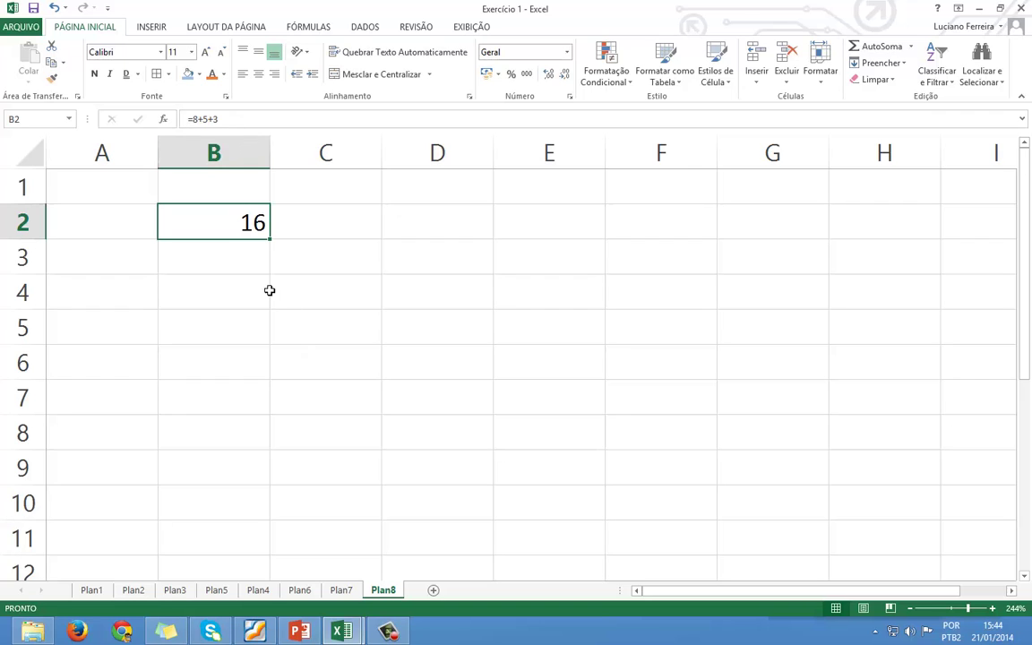
left_click(219, 249)
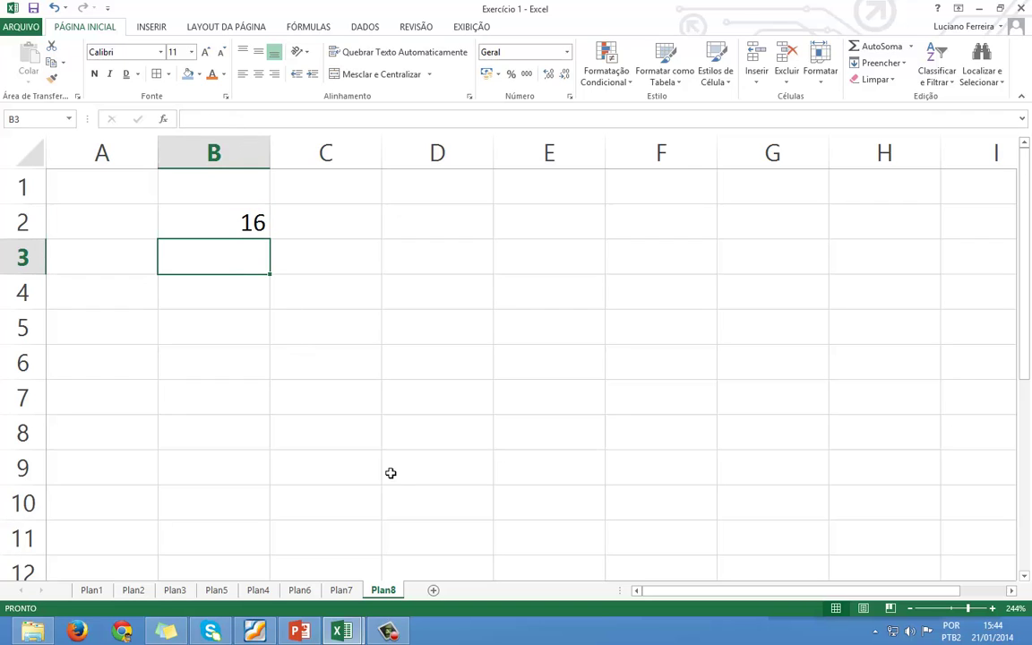
type("16")
key("Return")
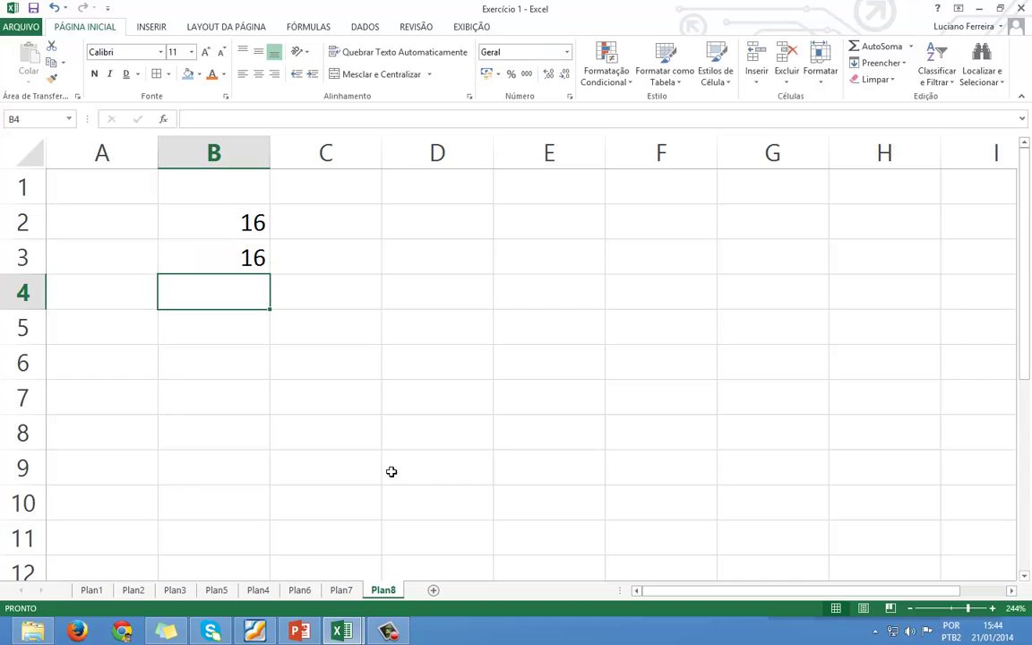
left_click(204, 264)
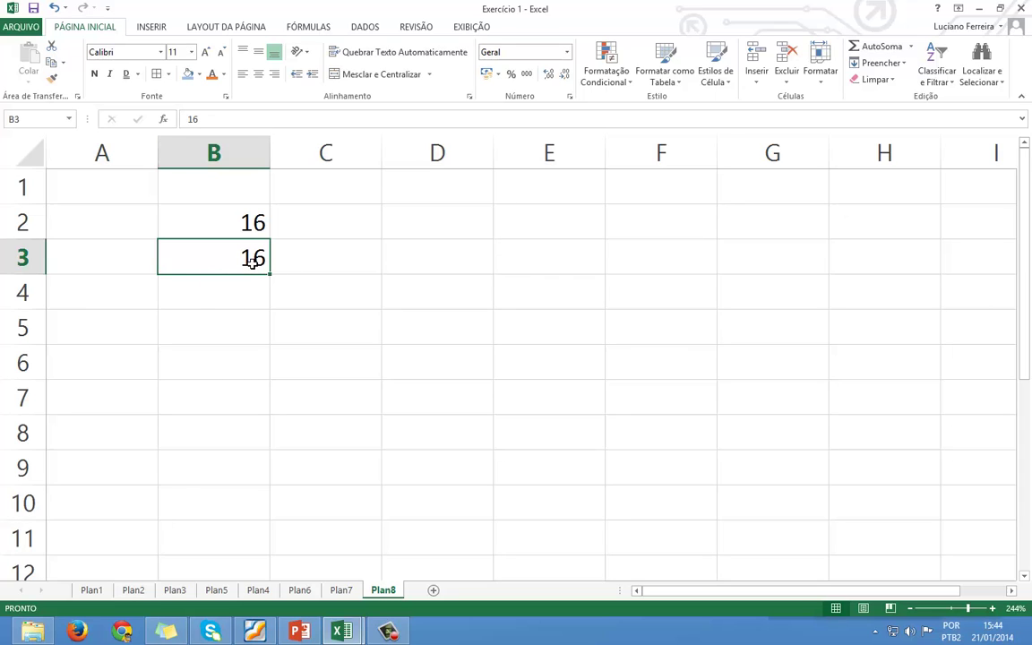
left_click(245, 223)
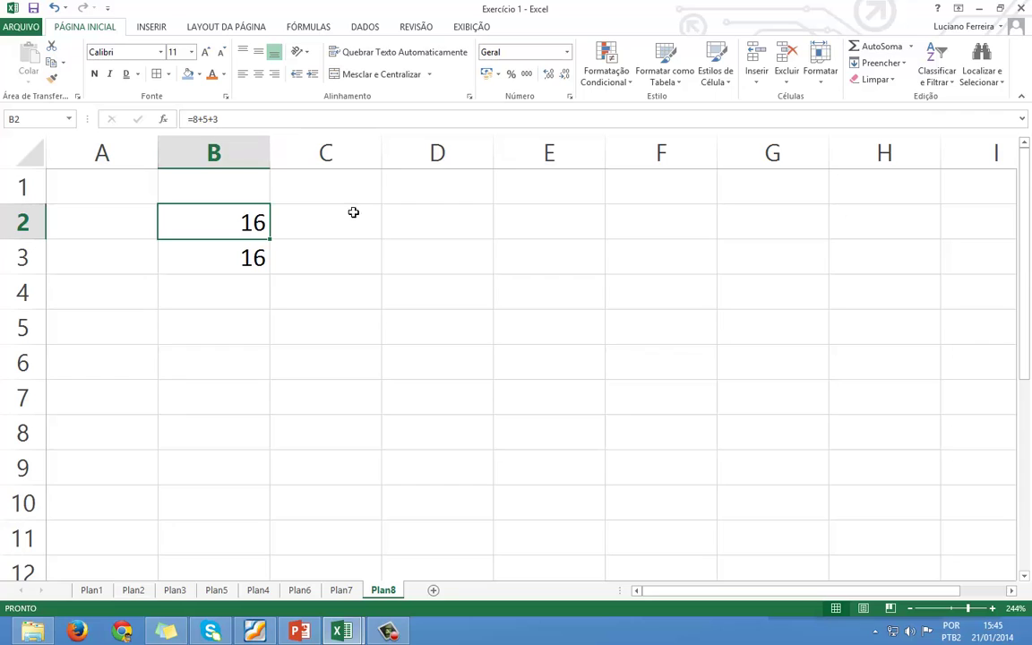
- List the arithmetic operators +, -, / and * down cells D2 to D5, one per cell
left_click(426, 231)
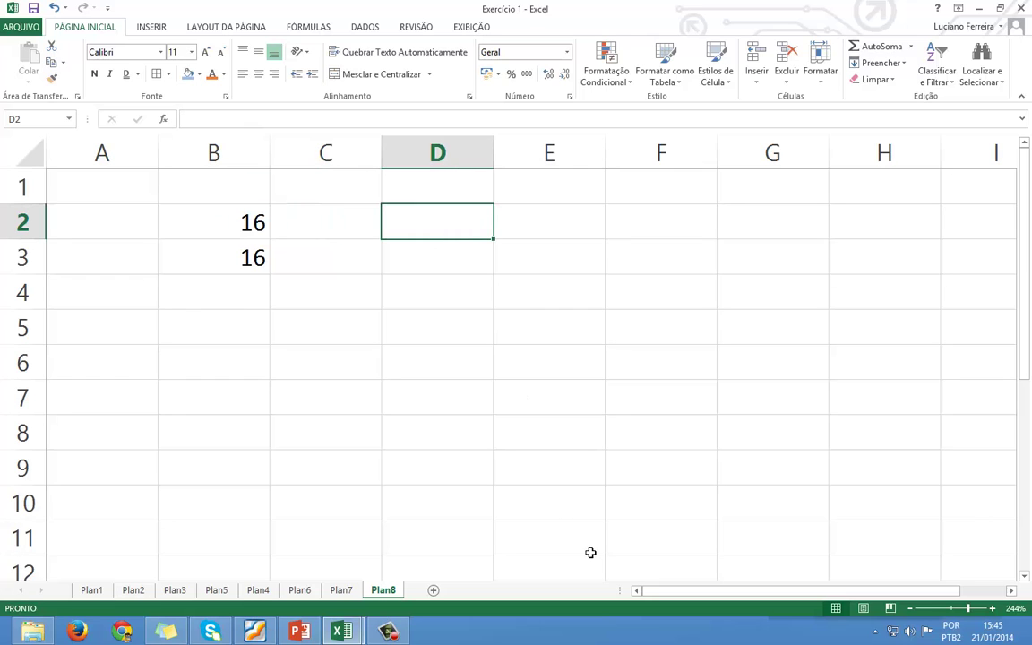
type("+")
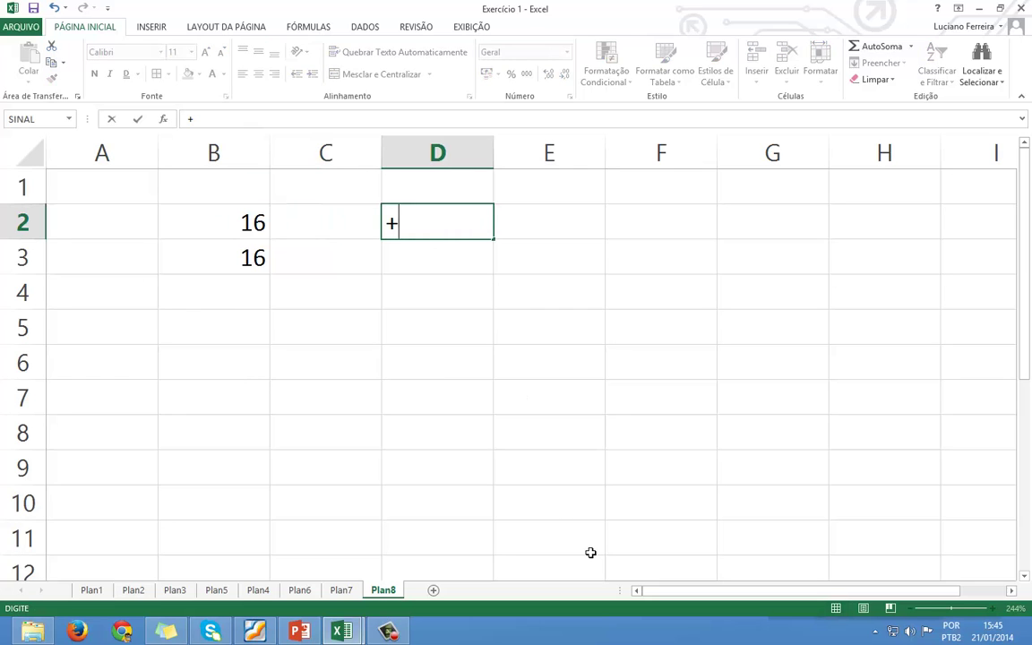
key("Return")
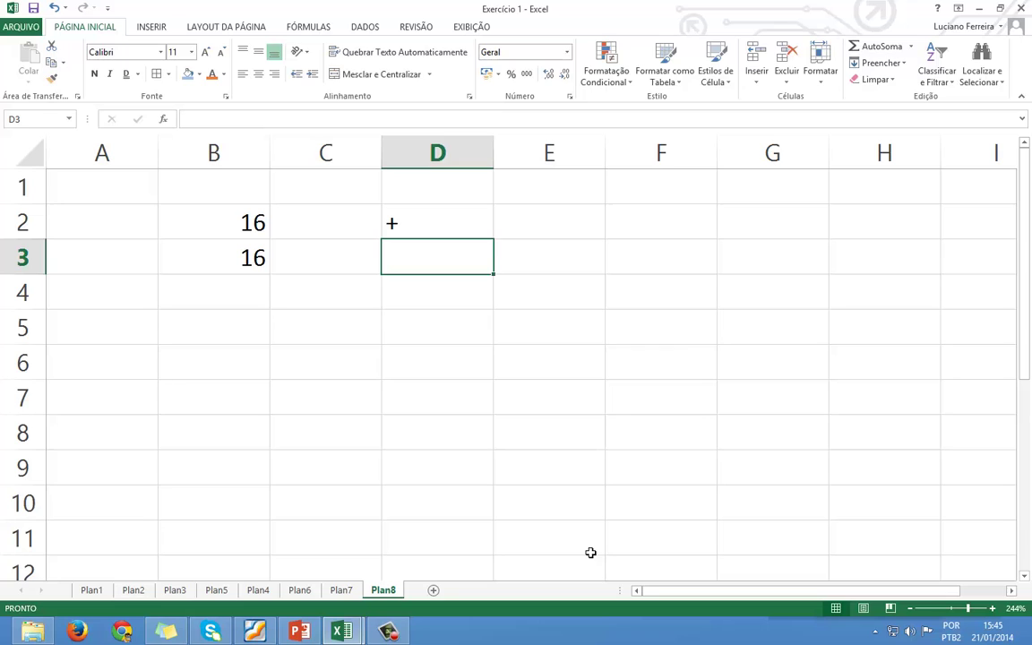
type("-")
key("Return")
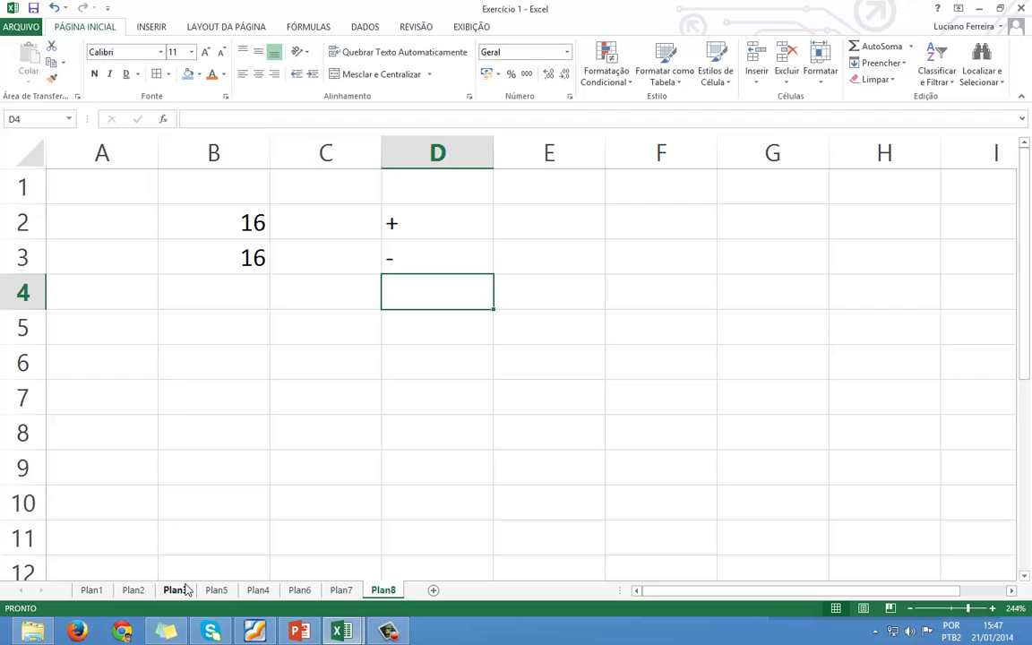
double_click(476, 294)
type("/")
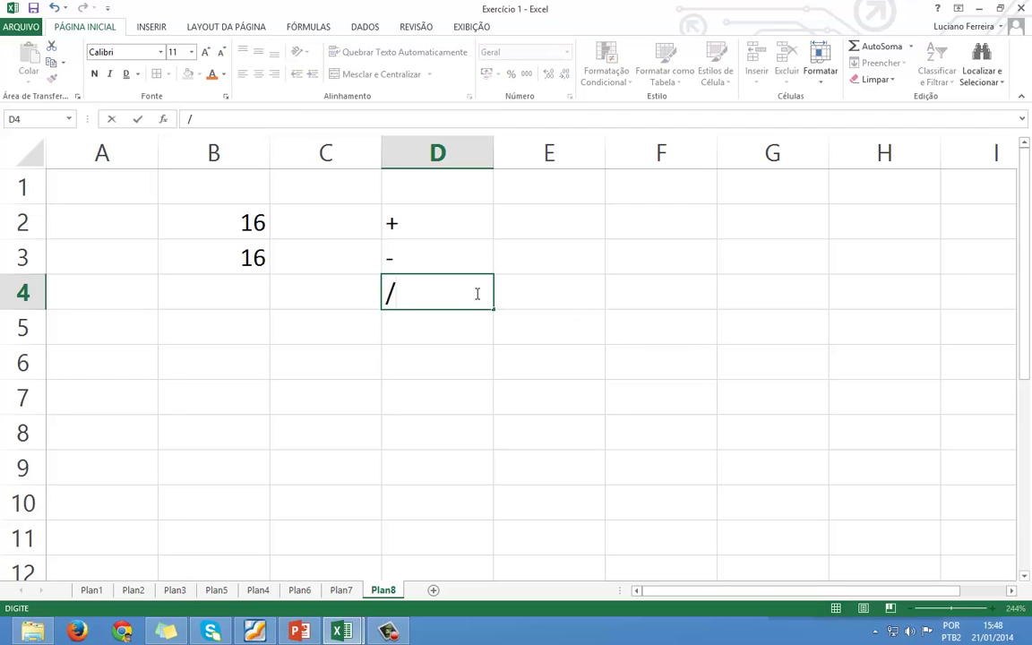
key("Return")
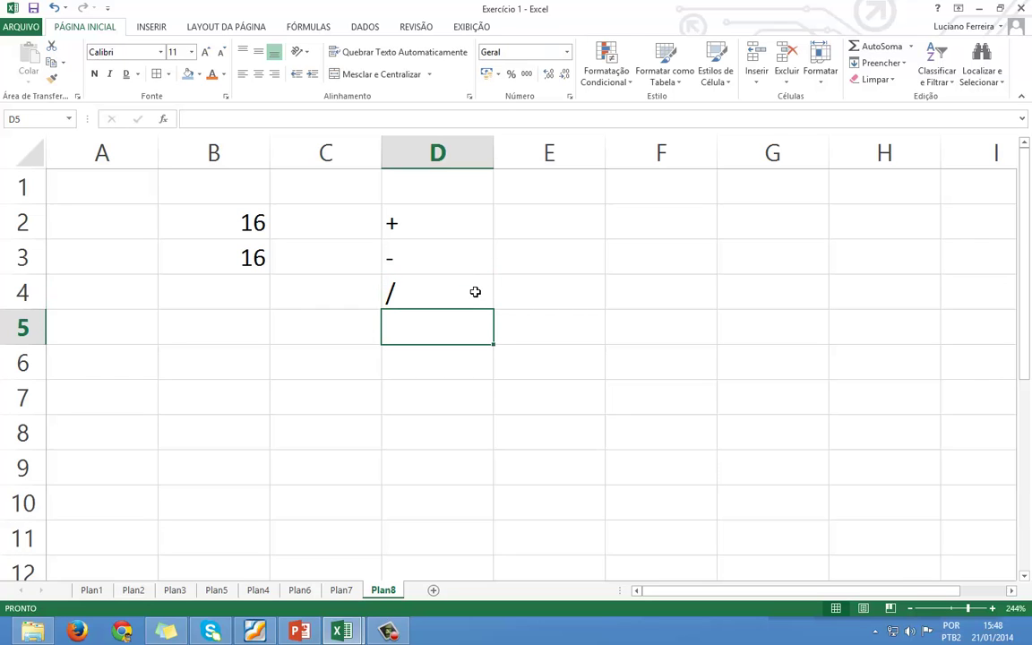
type("*")
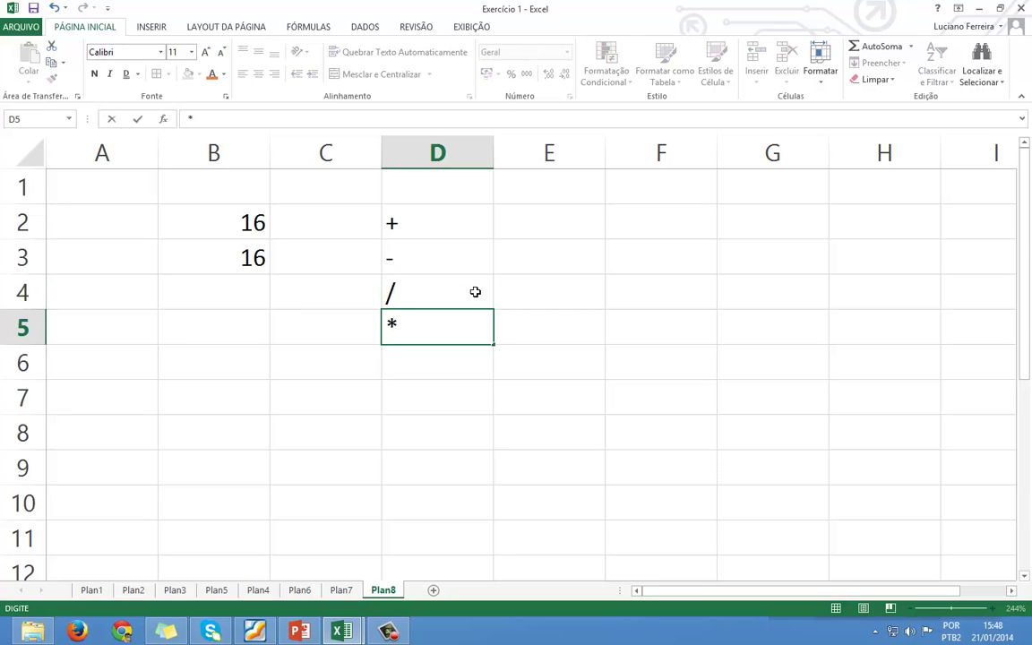
key("Return")
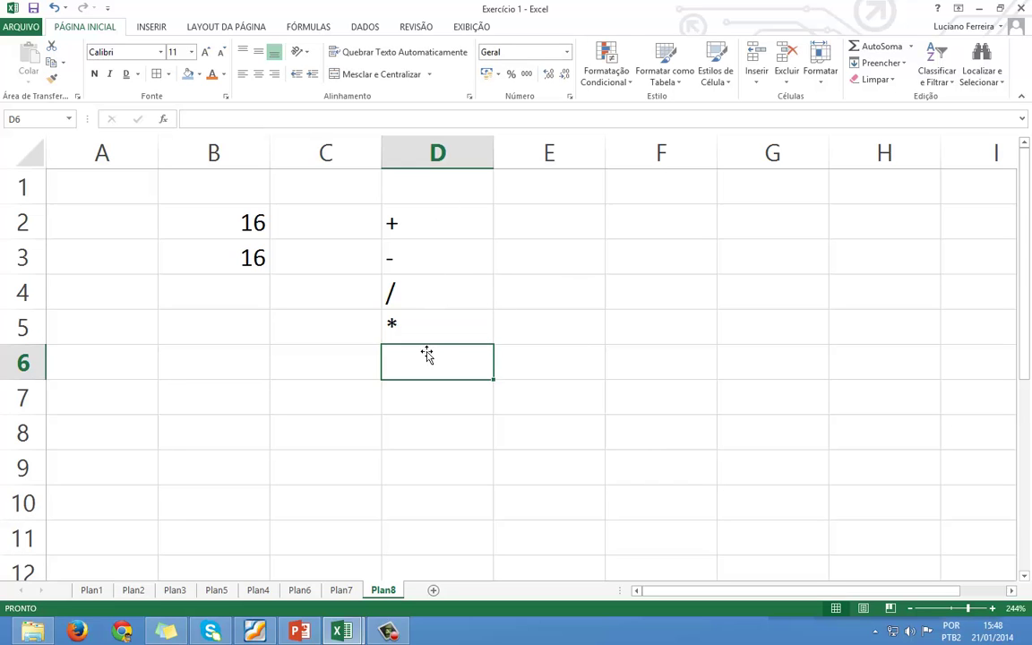
- Enter the addition formula =5+6 in cell F4
left_click(667, 300)
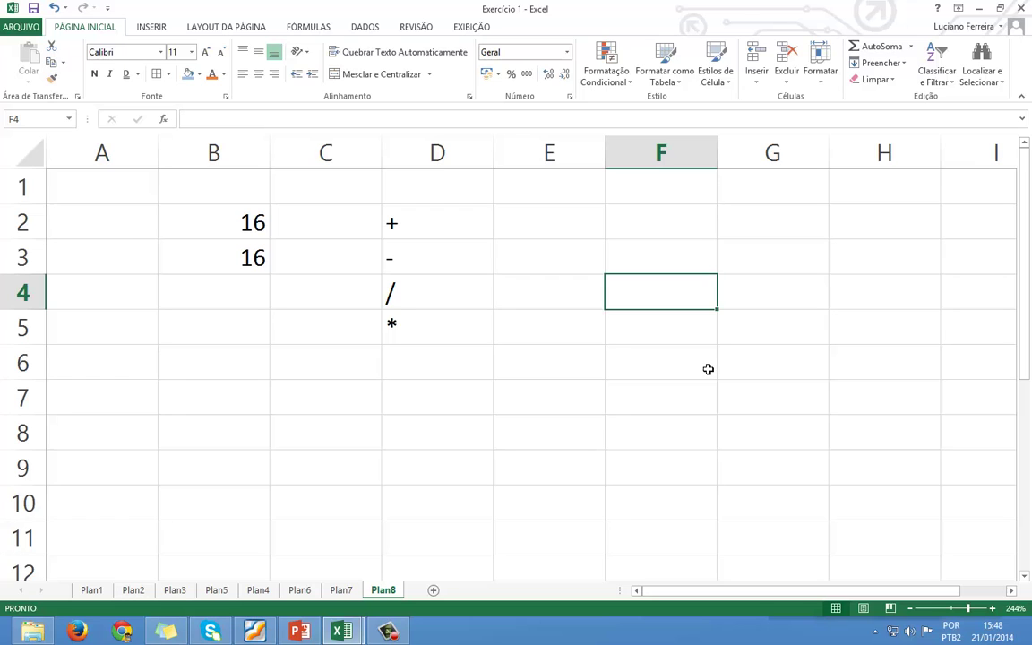
type("=5")
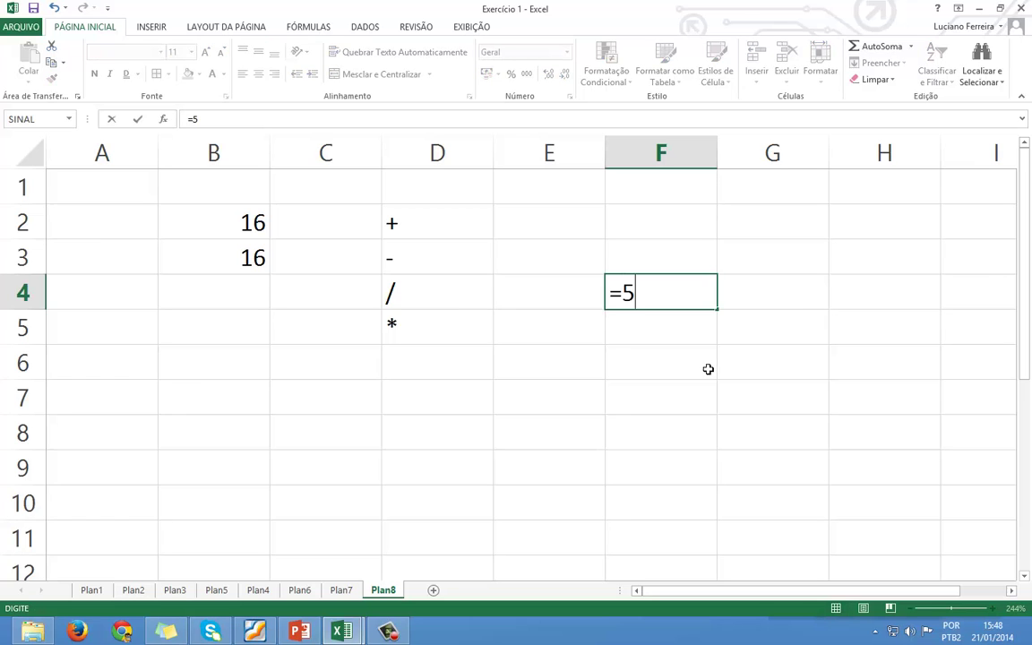
type("+6")
key("Return")
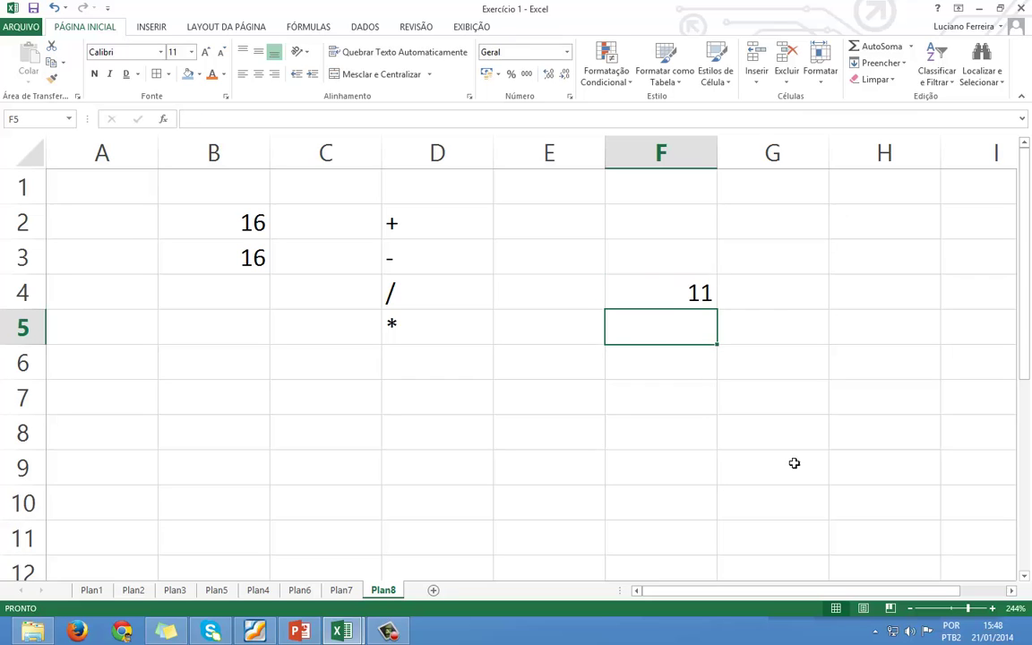
- Inspect the formula behind the result in cell F4, both in the formula bar and inside the cell
left_click(668, 288)
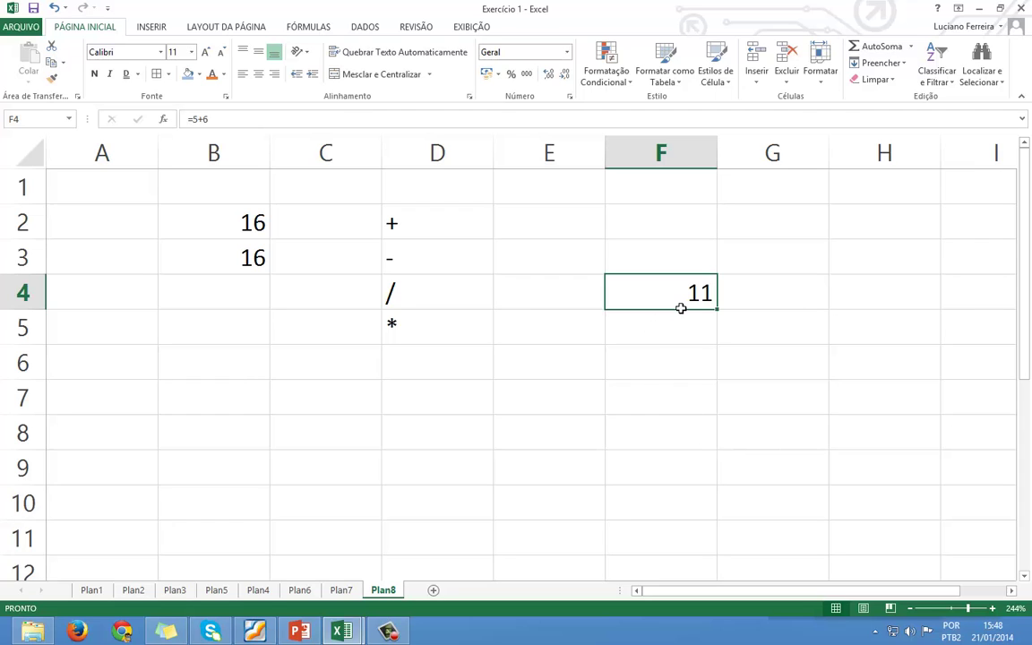
left_click(216, 122)
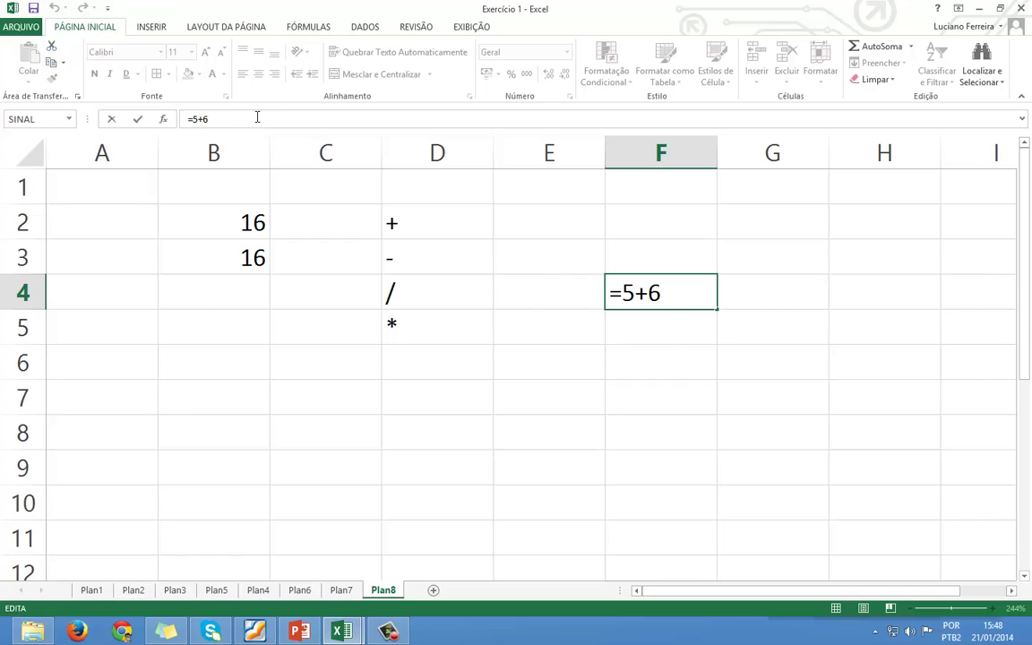
key("ctrl+Return")
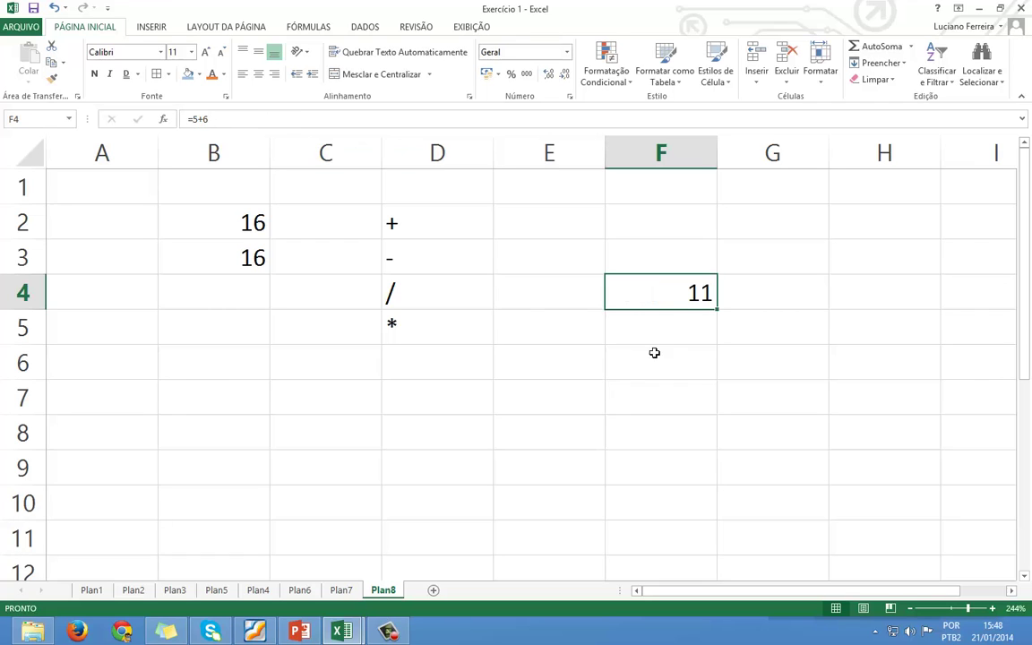
double_click(670, 295)
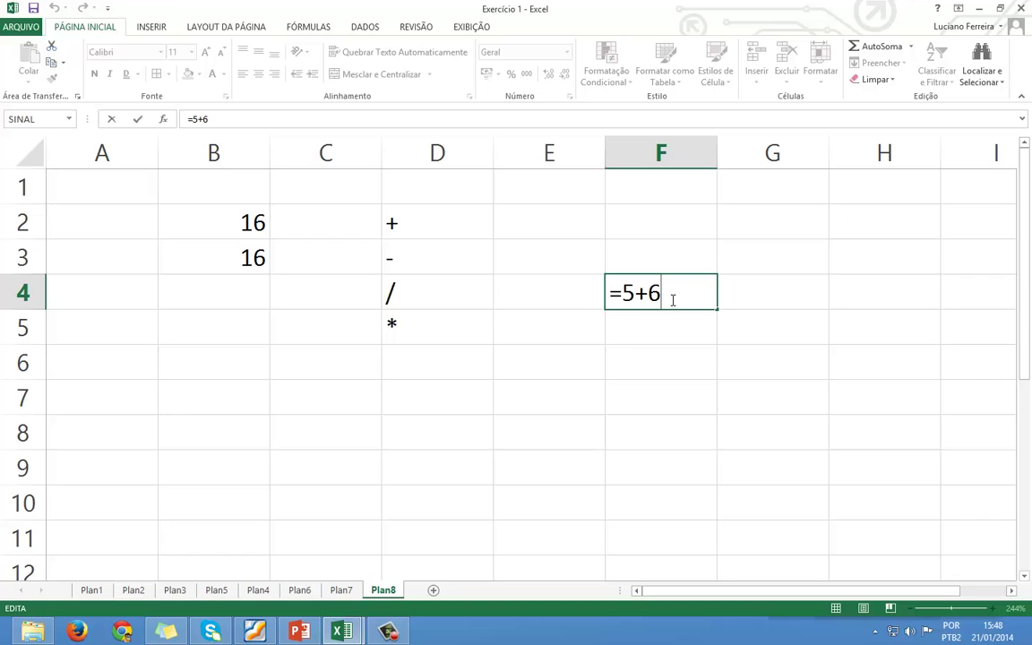
key("Return")
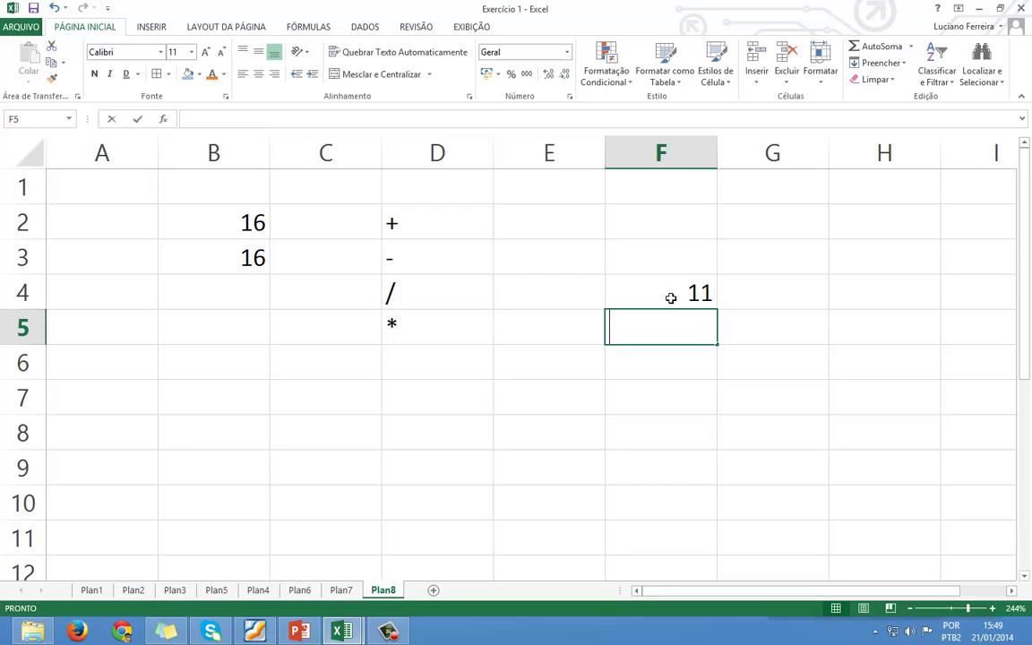
- Enter the subtraction formula =5-6 in cell F5
type("=5-")
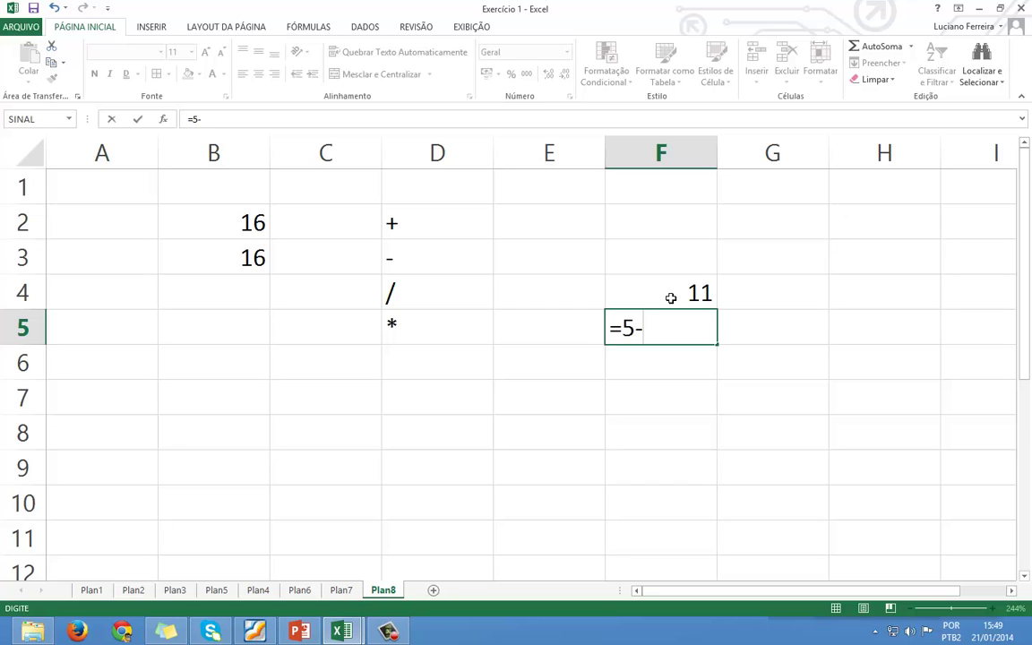
type("6")
key("Return")
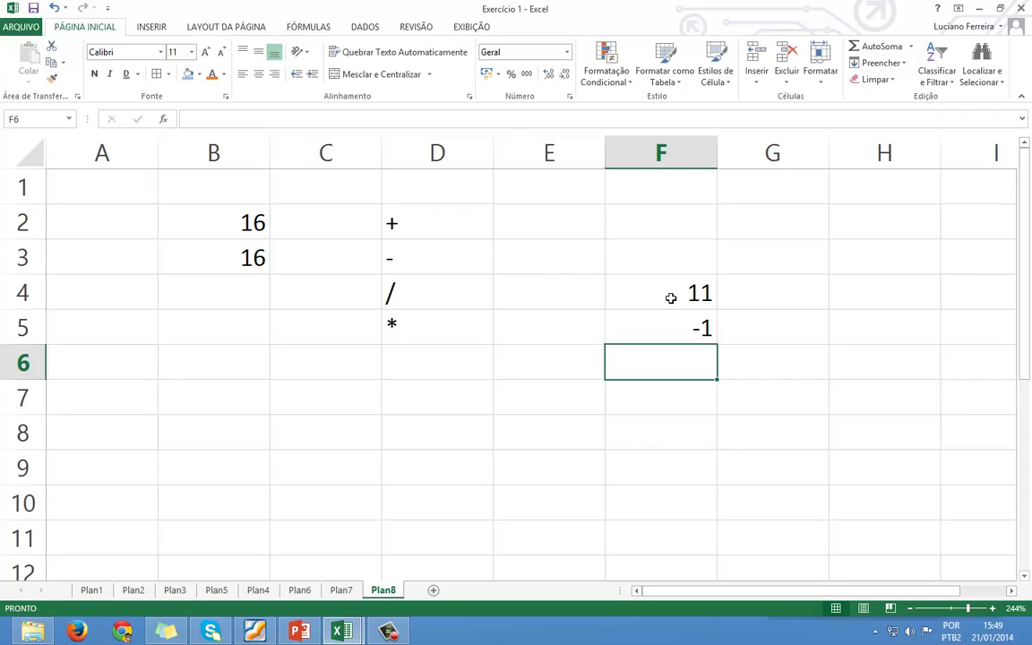
- Enter the division formula =5/6 in cell F6
type("5")
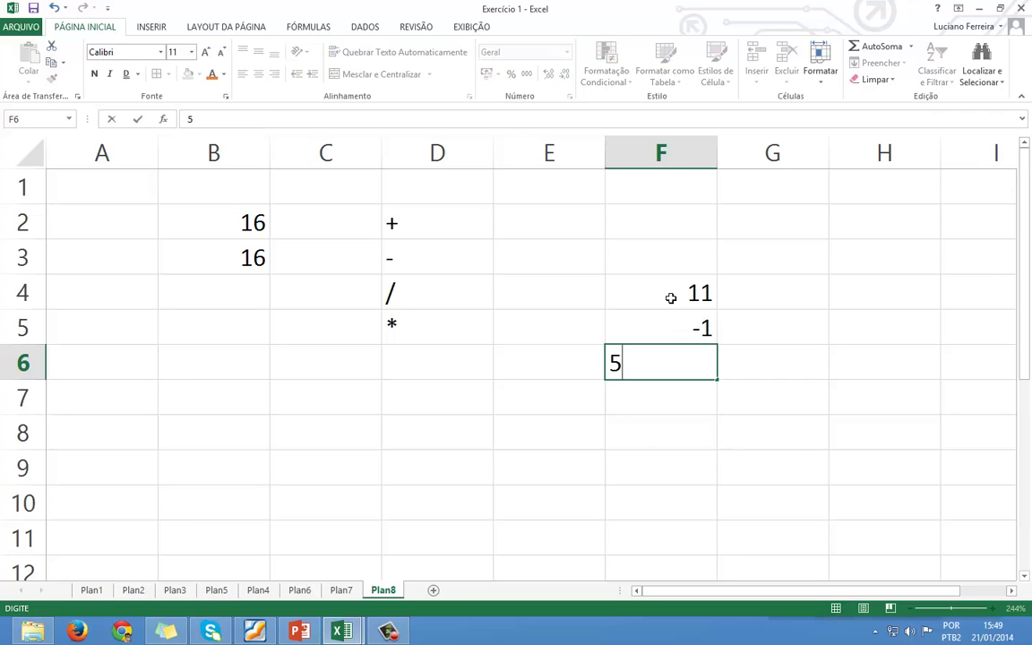
key("BackSpace")
type("=")
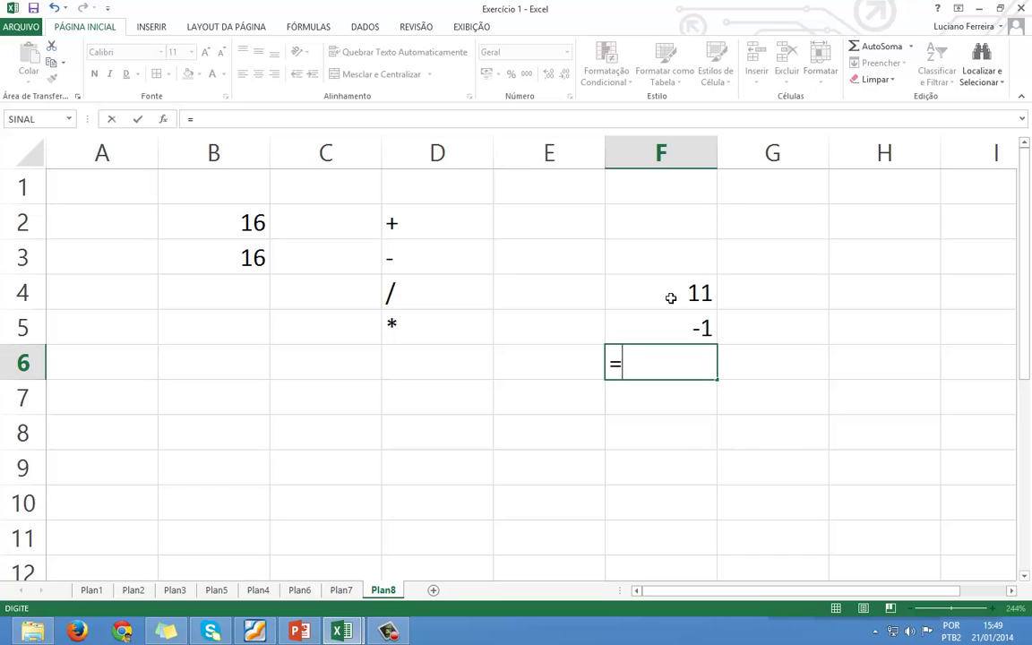
type("5/6")
key("Return")
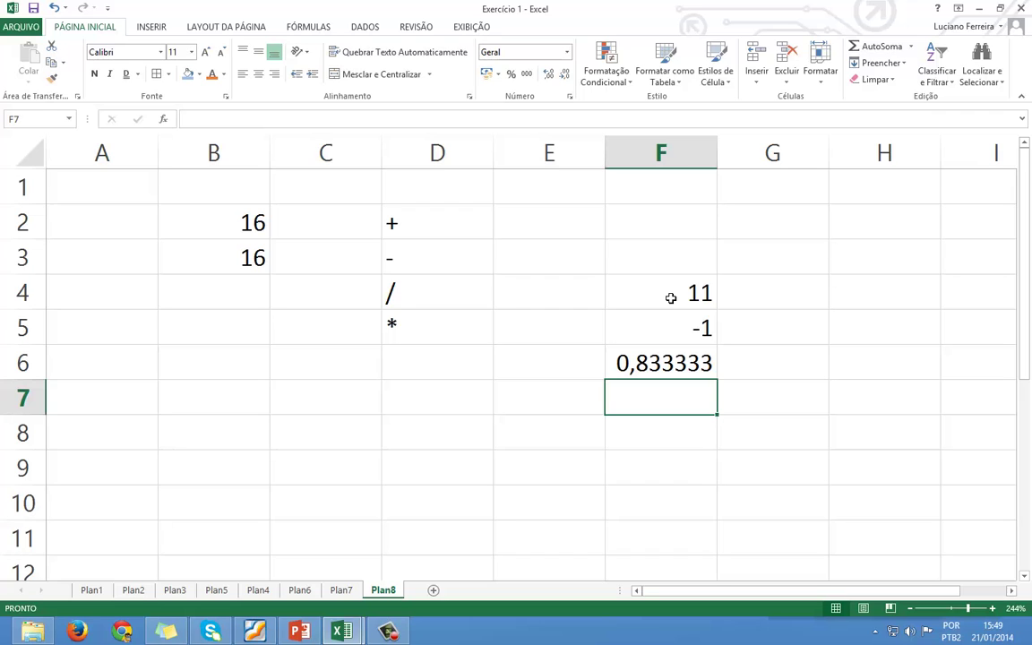
- Enter the multiplication formula =5*6 in cell F7
type("=")
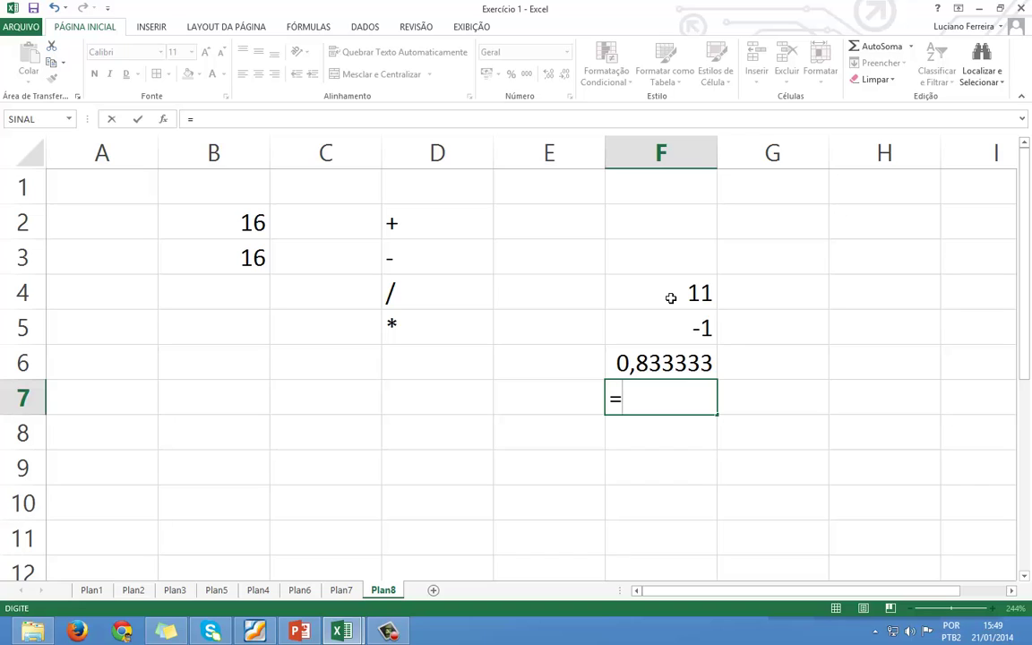
type("58")
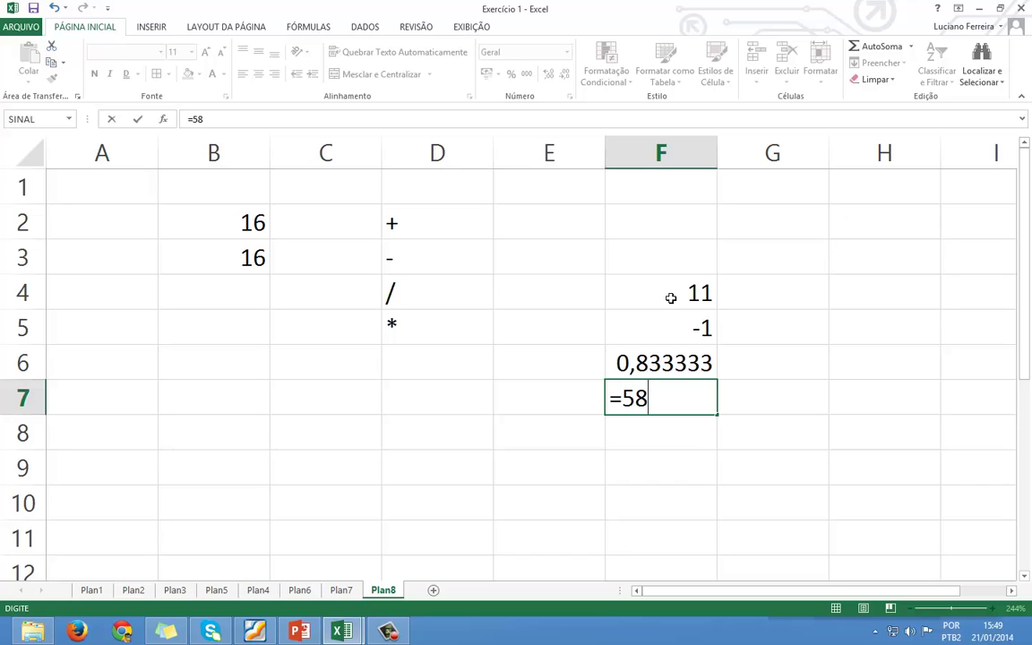
key("BackSpace")
type("*6")
key("Return")
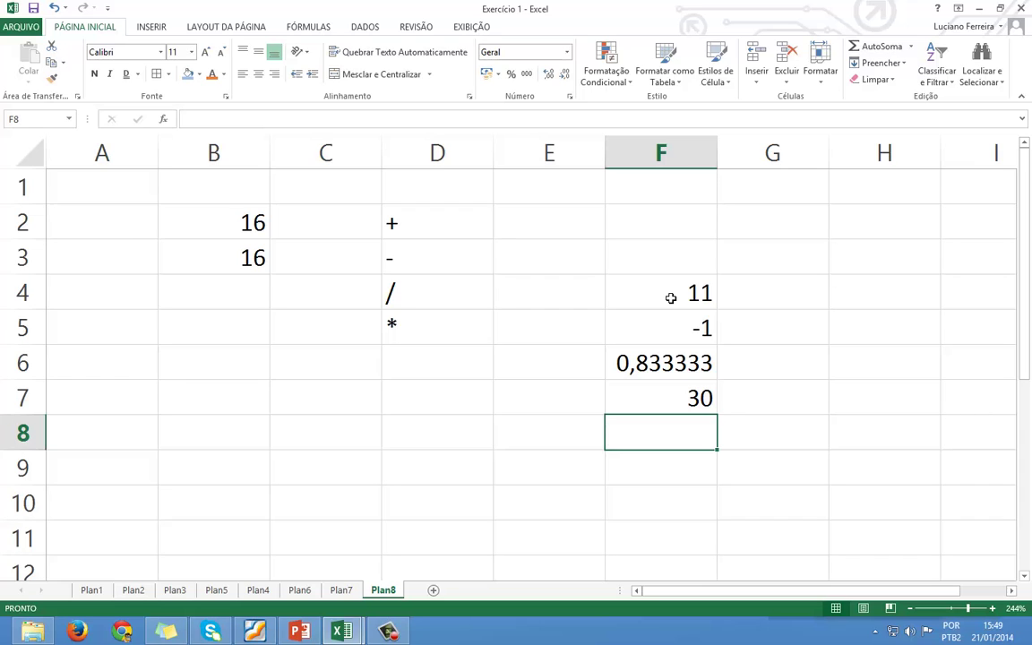
- Enter the combined formula =5*6+5-3 in cell F8
type("=")
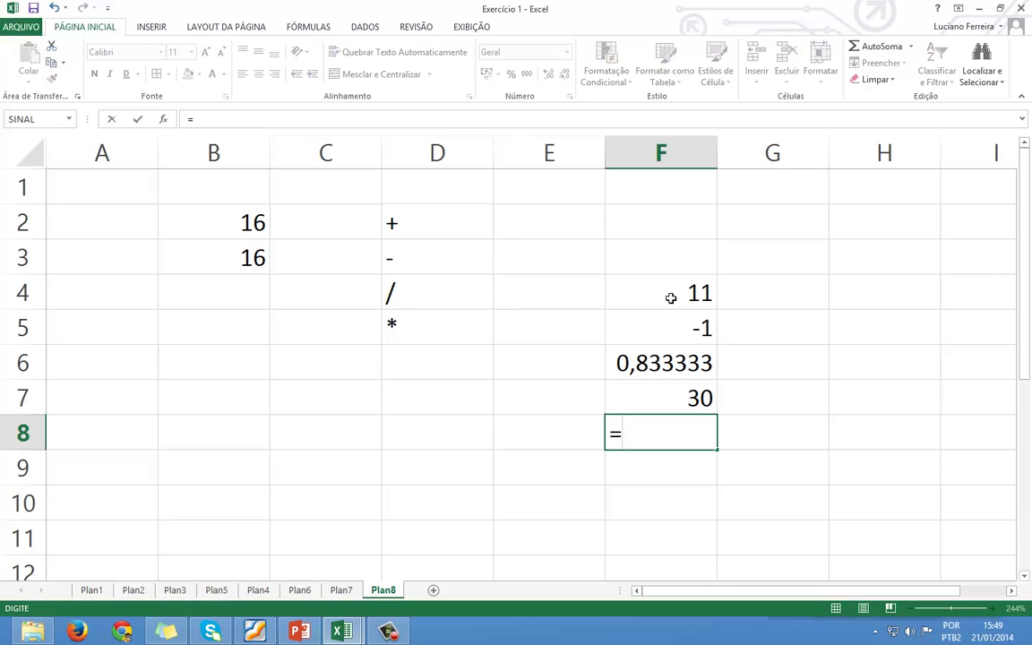
type("5*6+")
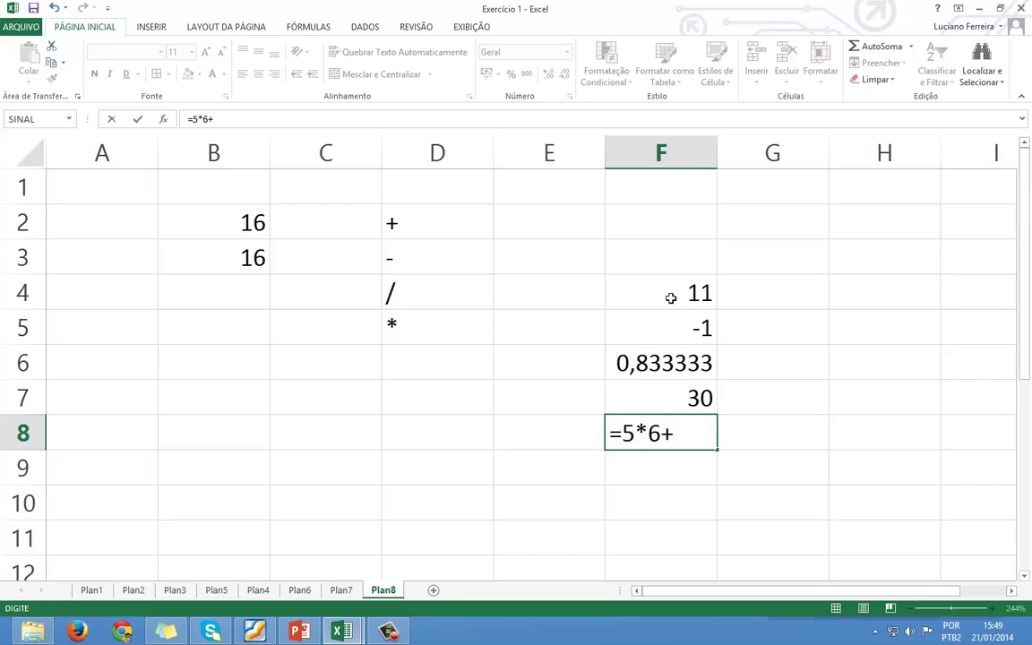
type("5-3")
key("Return")
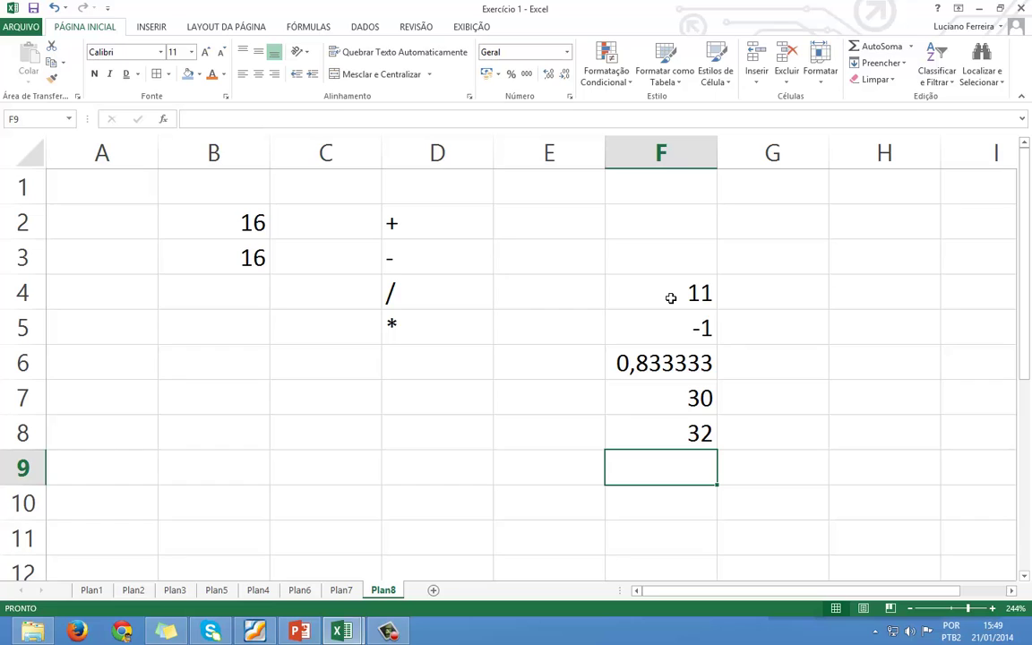
- Inspect the combined formula in cell F8, in the formula bar and inside the cell, leaving it as it is
key("Up")
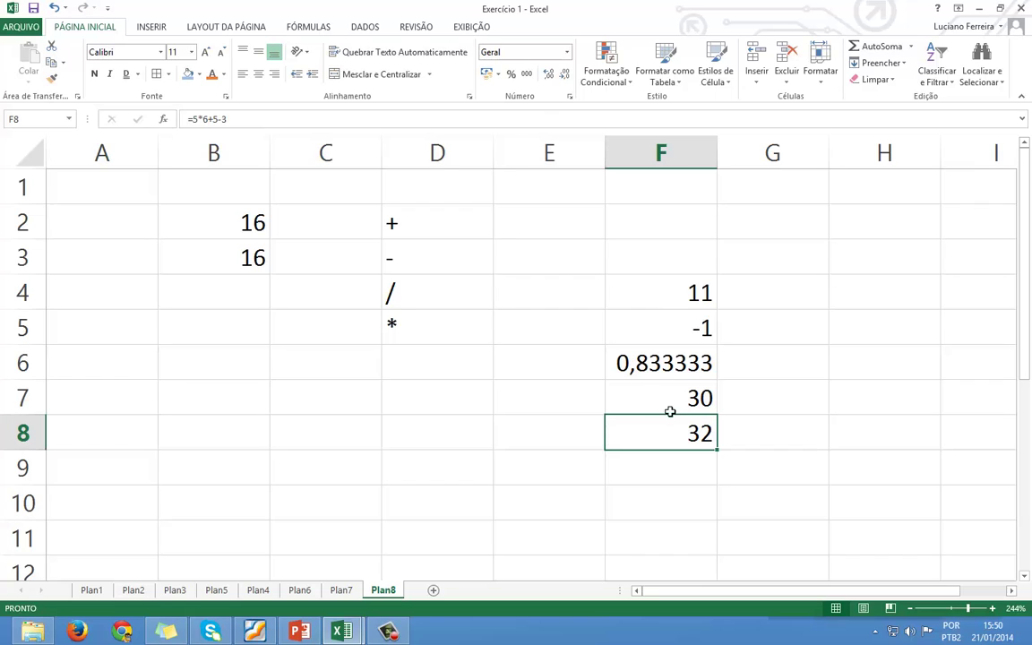
left_click(665, 462)
left_click(664, 447)
double_click(664, 447)
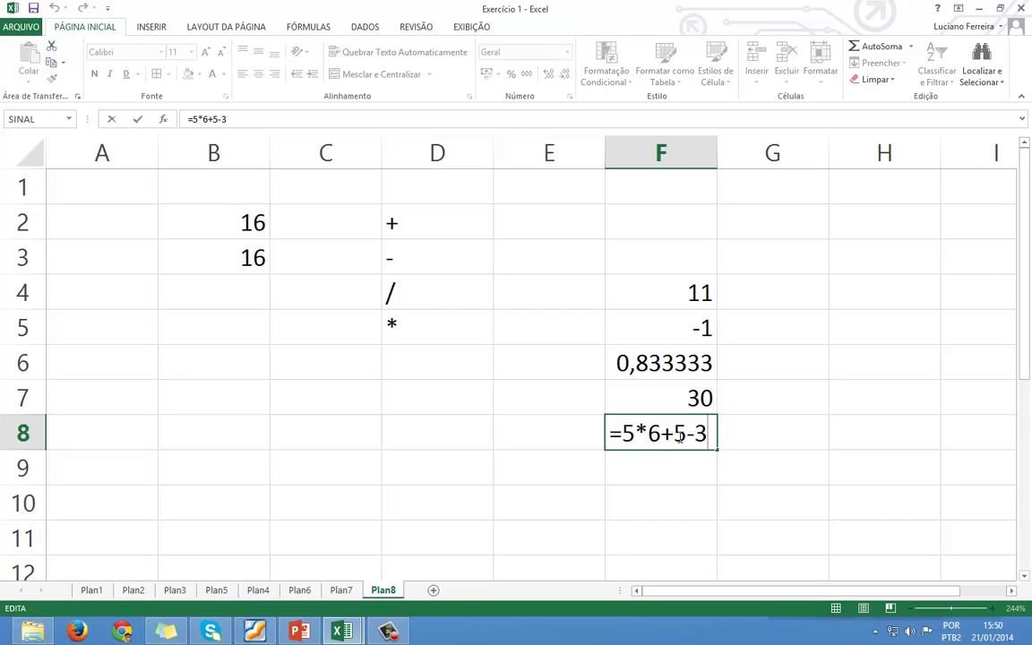
left_click(708, 439)
key("Return")
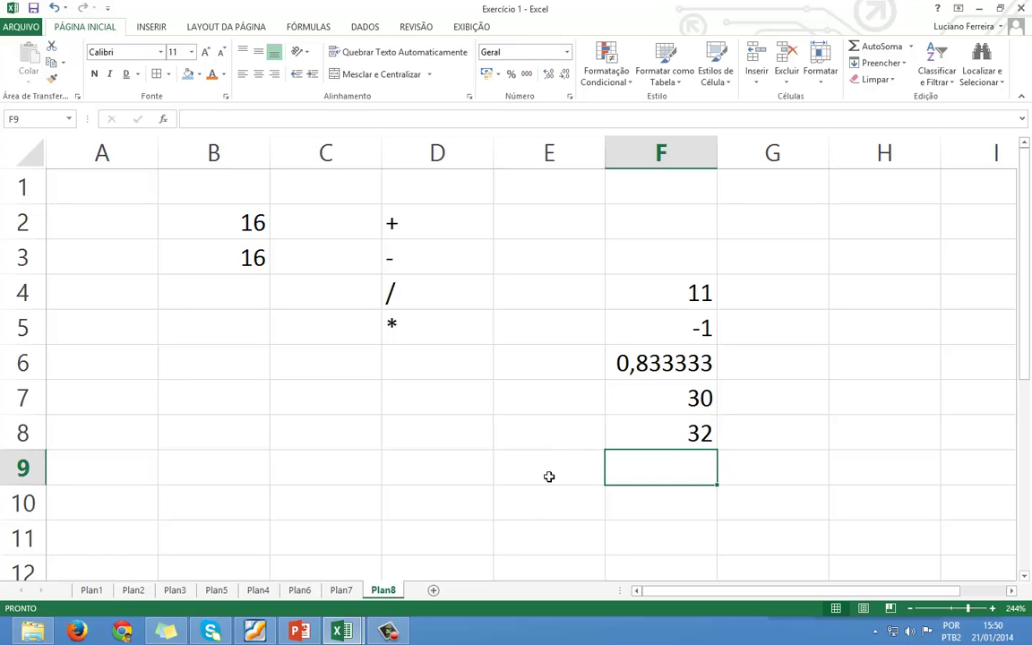
- Open sheet Plan7 and go through the Quantidade values of the four products in cells C3 to C6
left_click(342, 590)
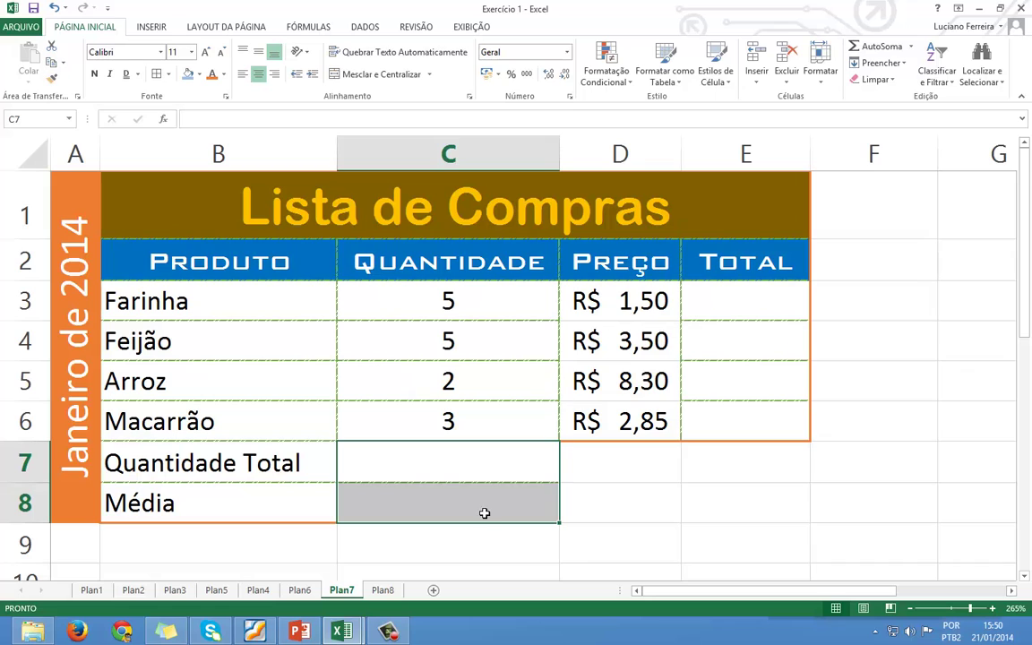
left_click(448, 458)
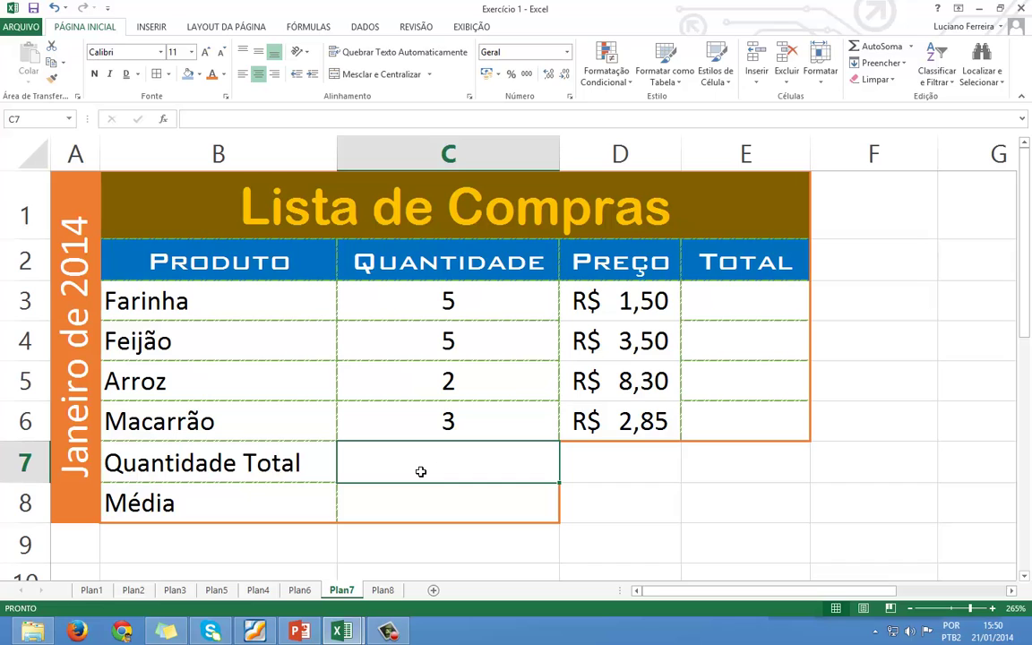
left_click(439, 318)
left_click(448, 354)
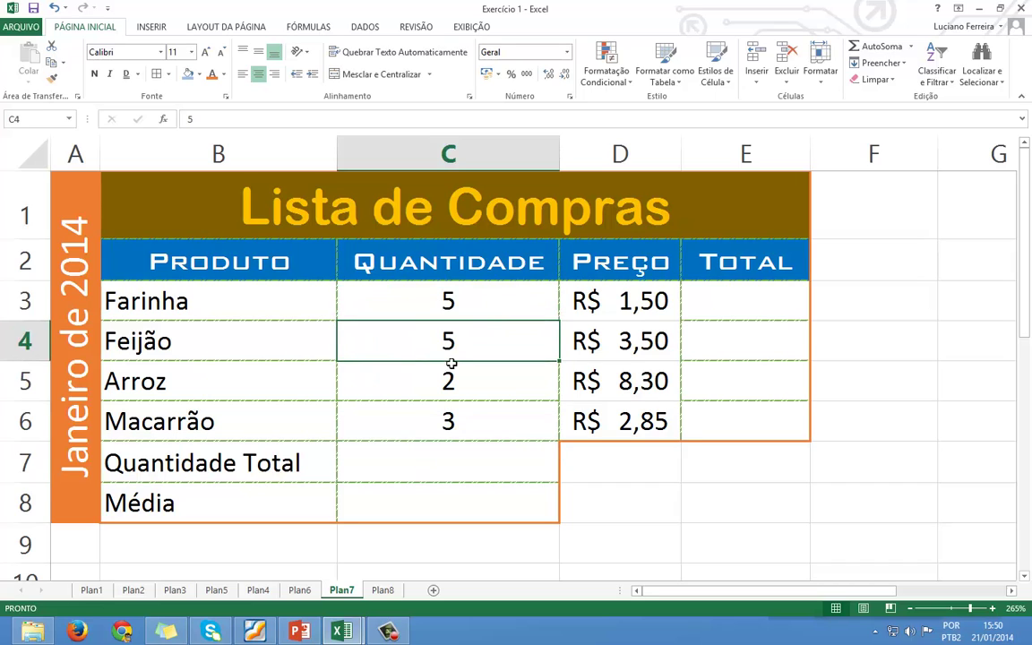
left_click(449, 380)
left_click(448, 419)
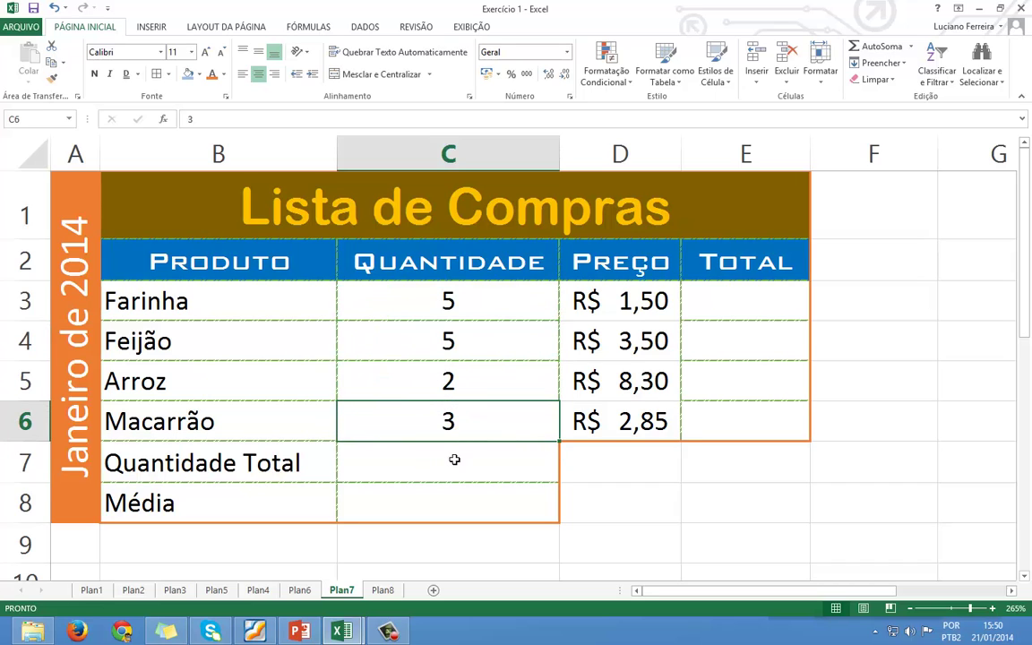
- Enter the formula =C3+C4+C5+C6 in the Quantidade Total cell C7, picking the four quantity cells as references
left_click(454, 460)
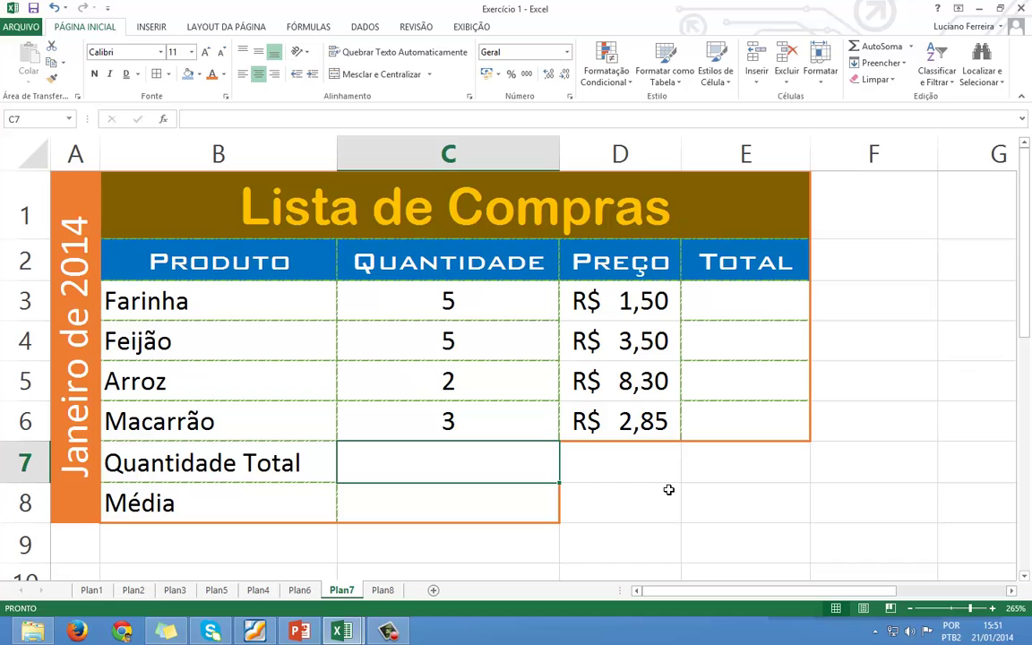
type("=")
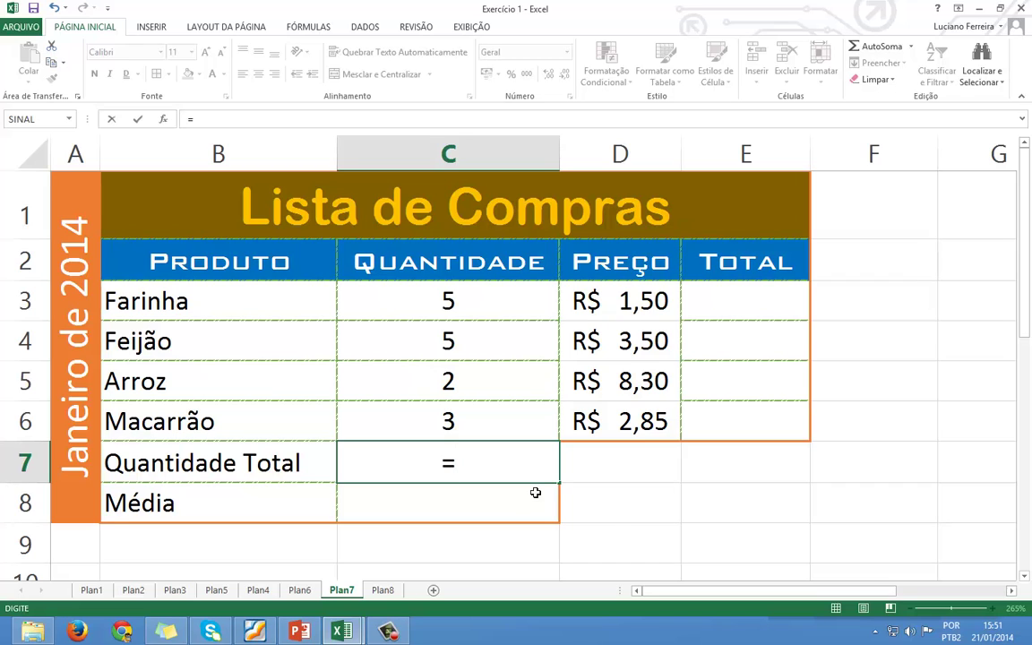
left_click(464, 303)
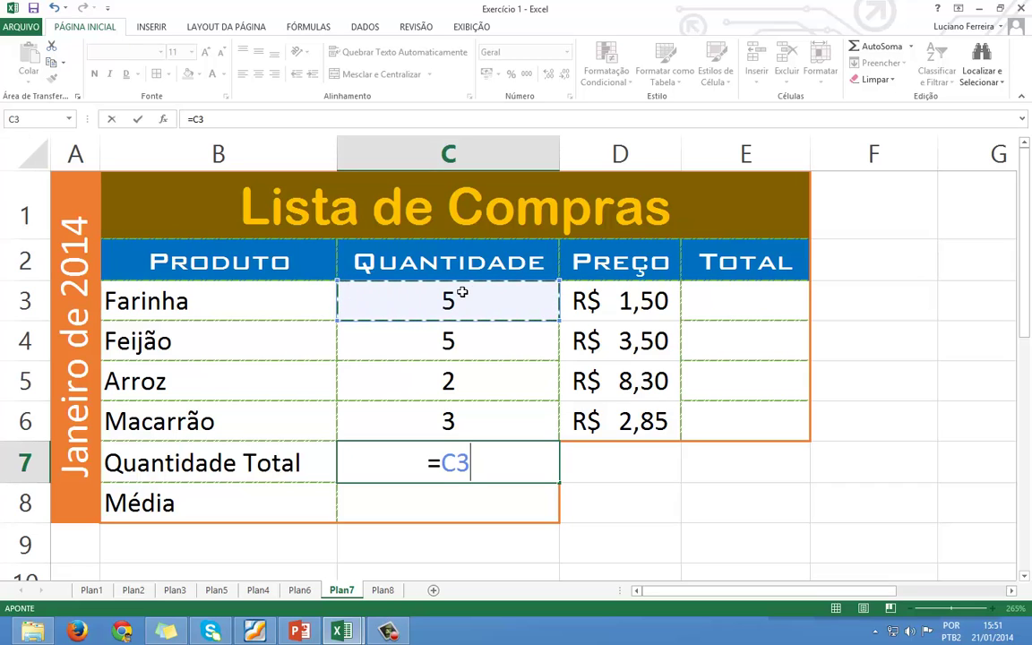
type("+")
left_click(464, 339)
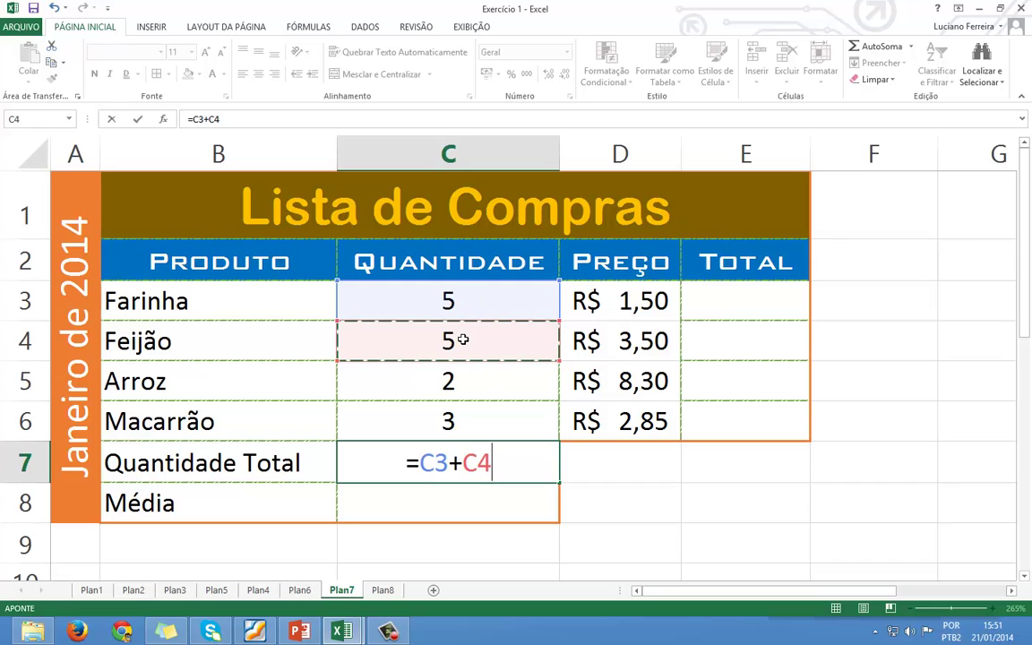
type("+")
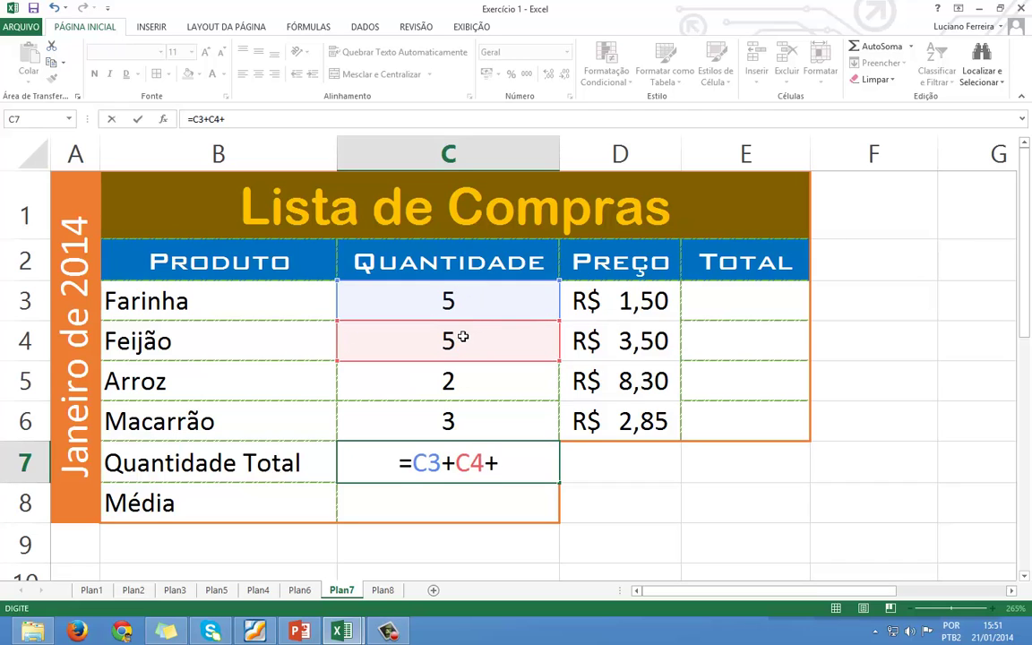
left_click(469, 378)
type("+")
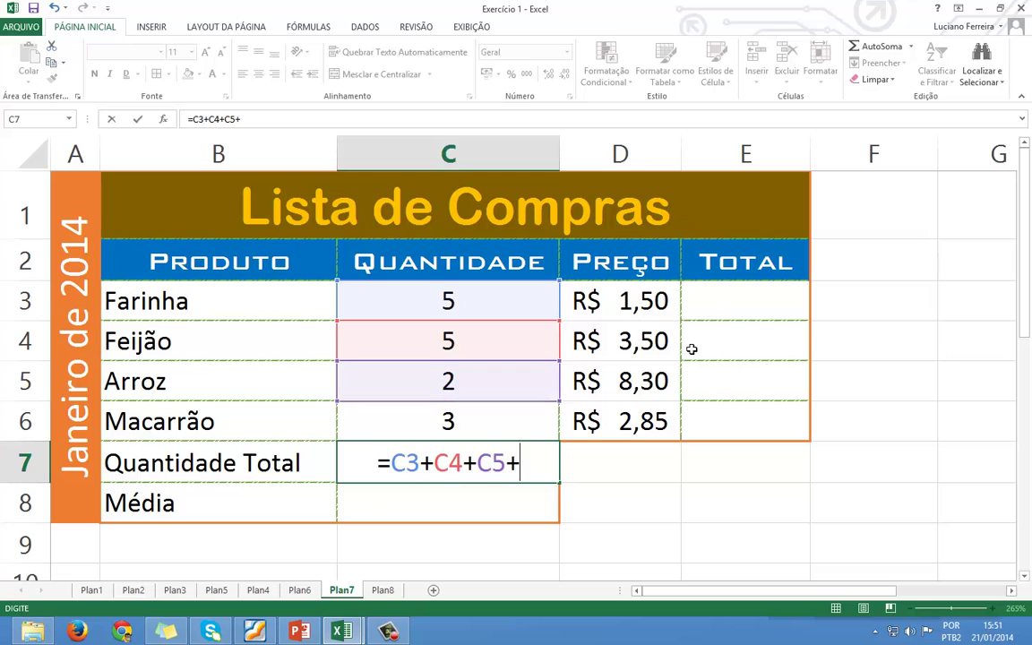
left_click(531, 427)
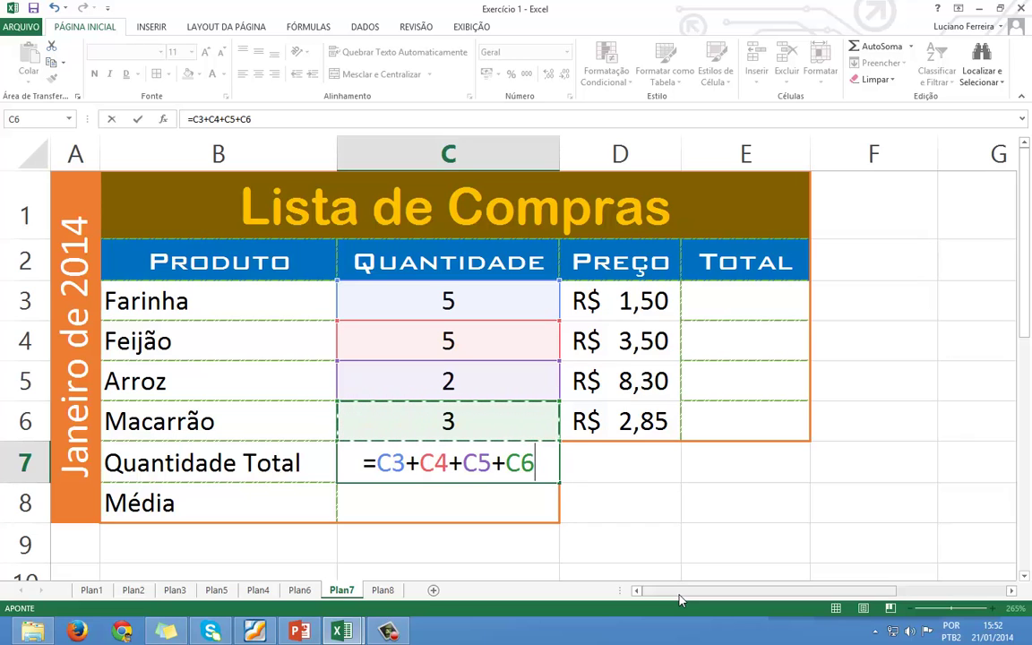
key("Return")
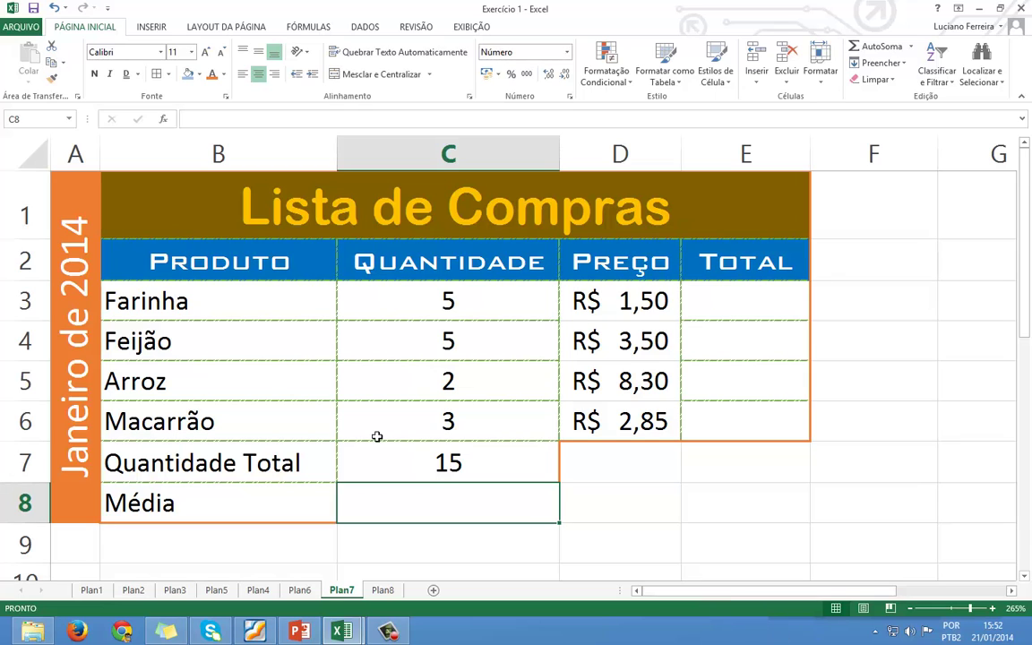
- Examine each cell reference in the Quantidade Total formula in C7 against the quantity cells it points to
left_click(424, 472)
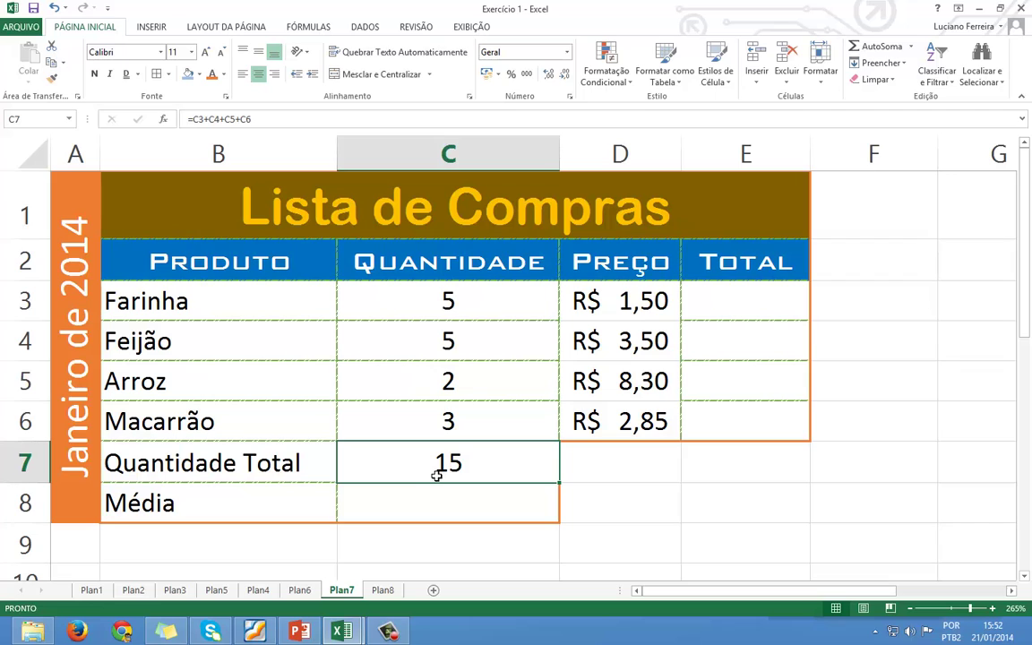
double_click(433, 467)
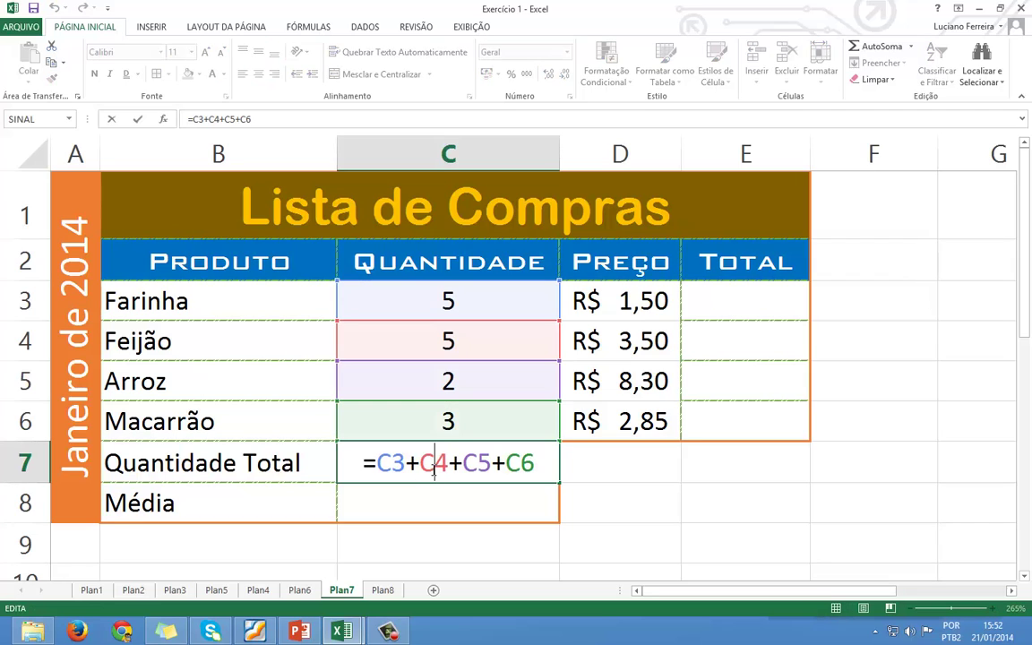
double_click(387, 464)
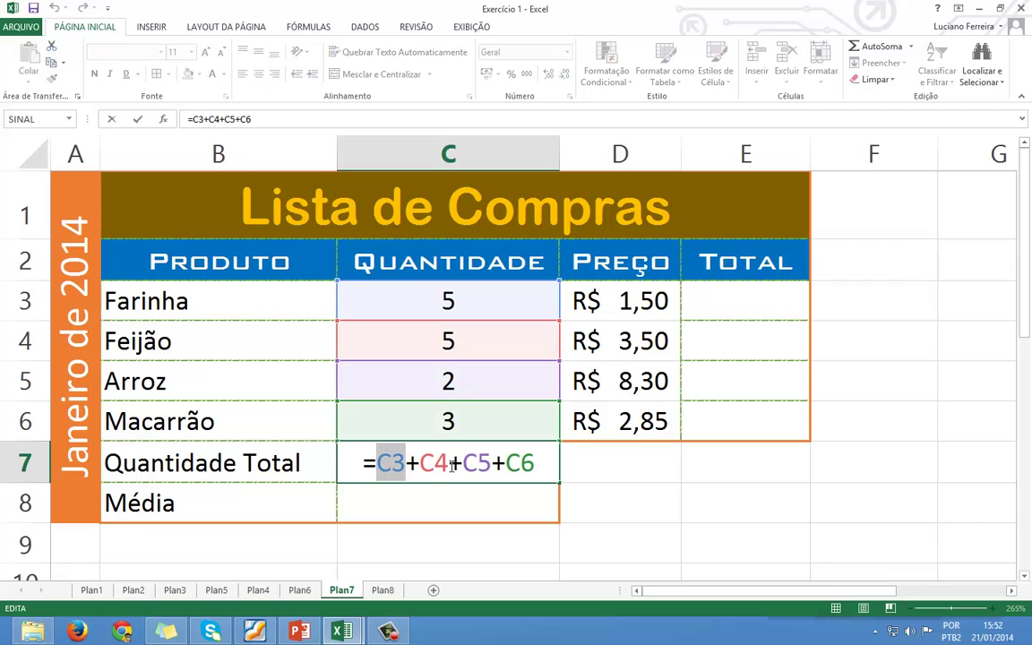
double_click(434, 464)
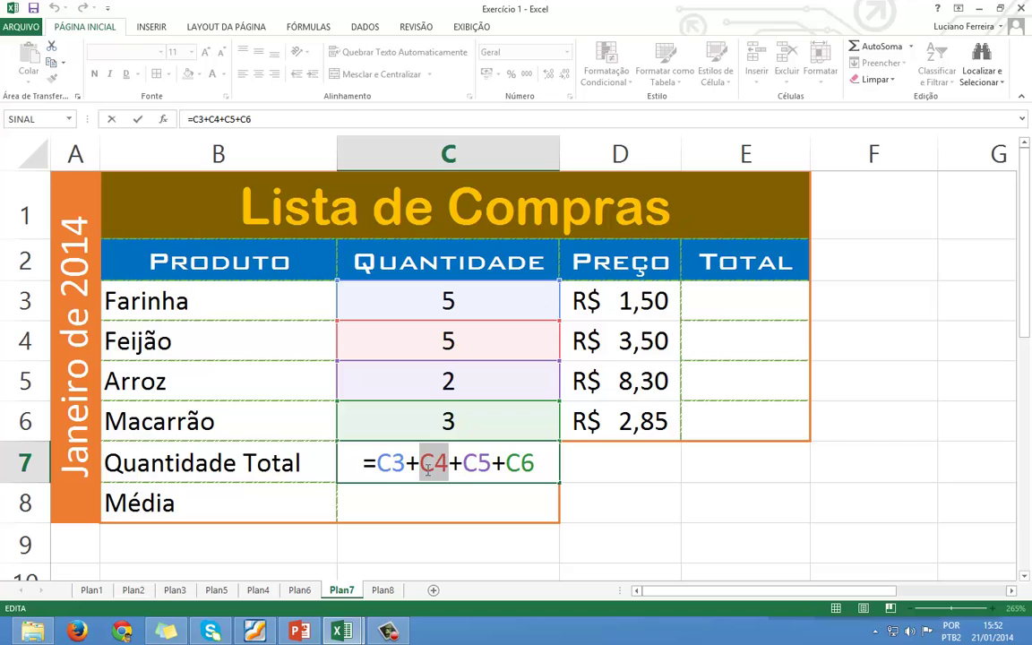
double_click(476, 464)
double_click(527, 464)
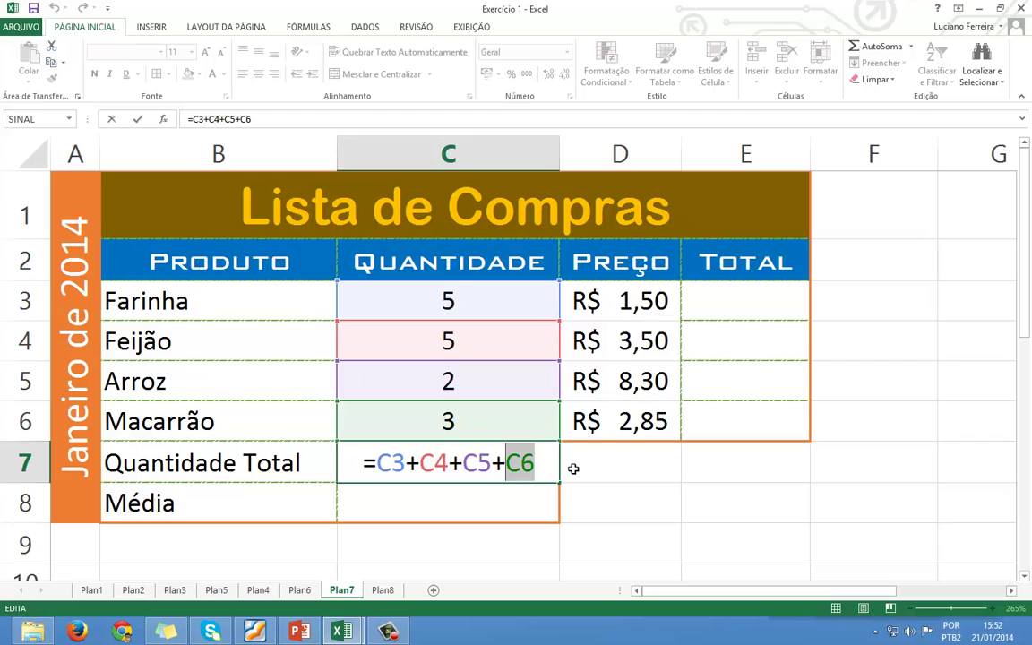
key("Return")
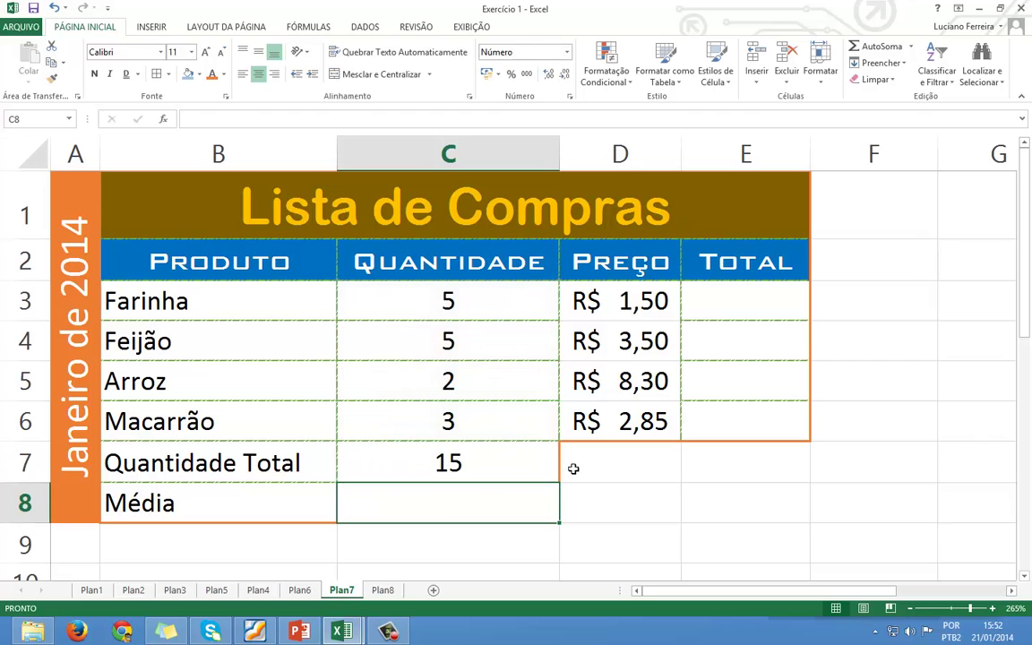
left_click(522, 464)
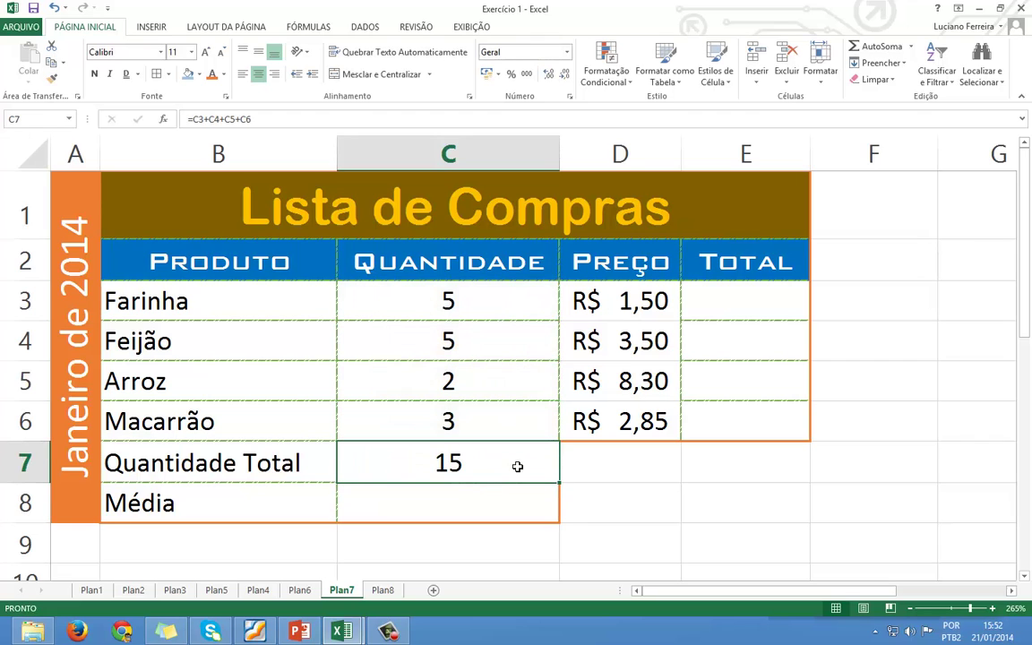
- Set the Farinha quantity in C3 to 6 and the Arroz quantity in C5 to 10
left_click(472, 303)
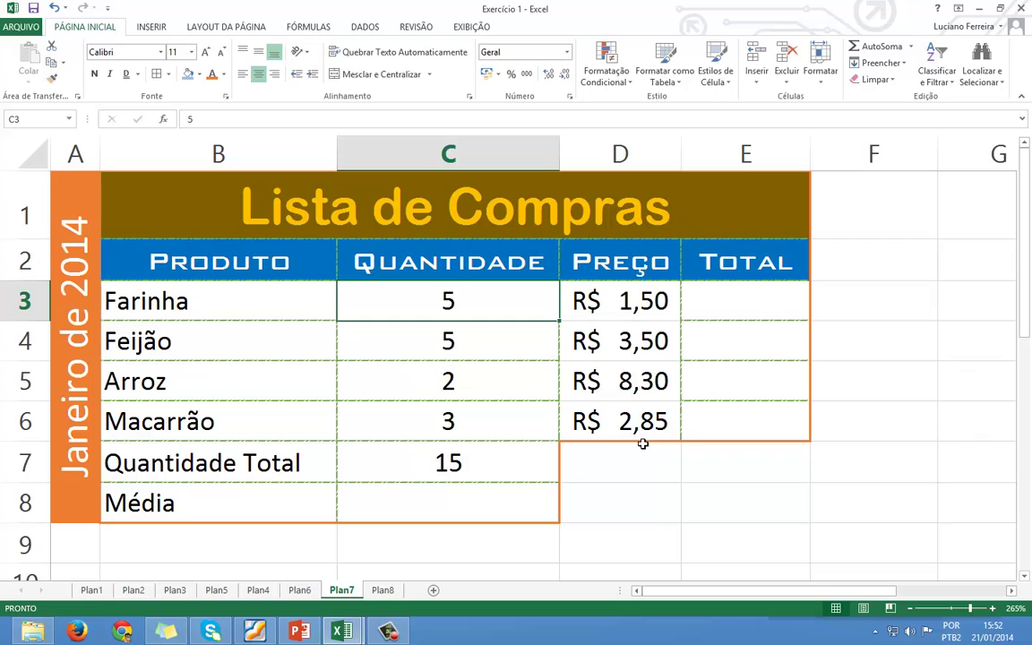
type("6")
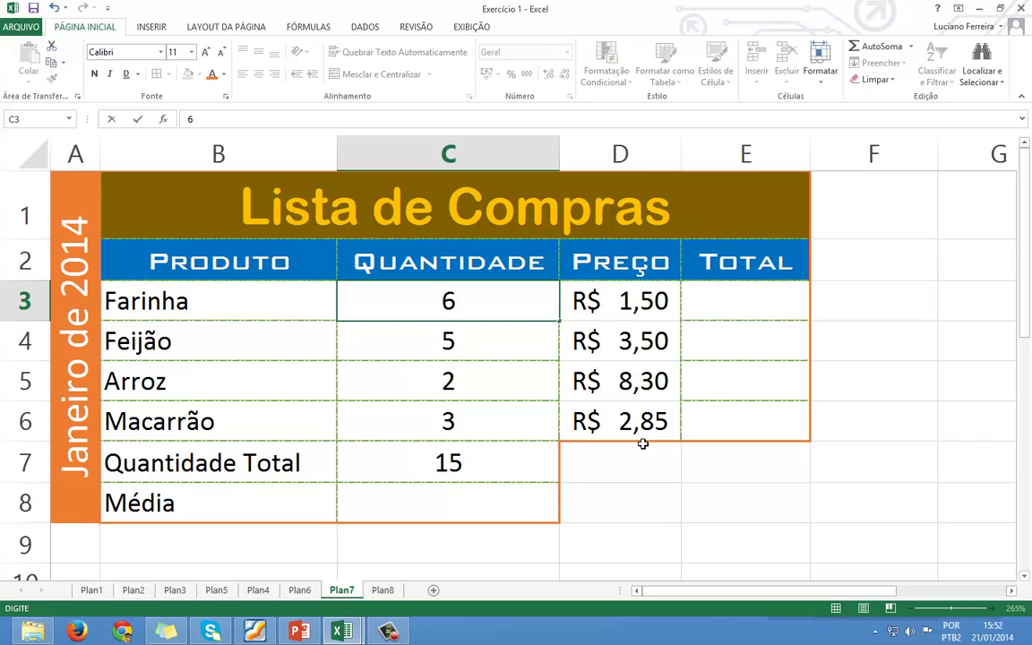
key("Return")
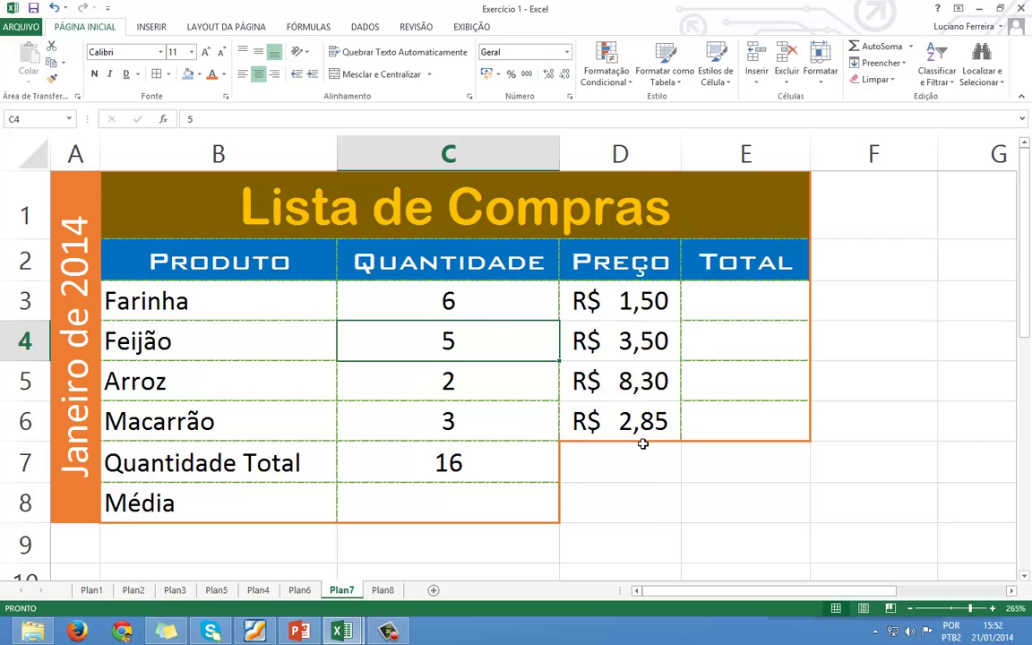
left_click(428, 459)
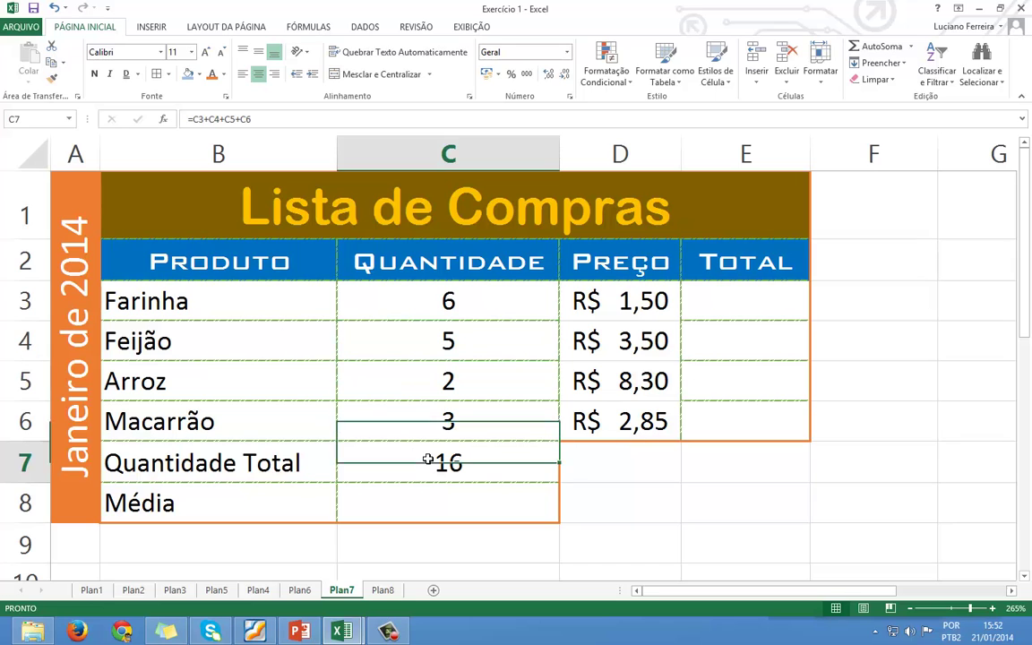
left_click(440, 398)
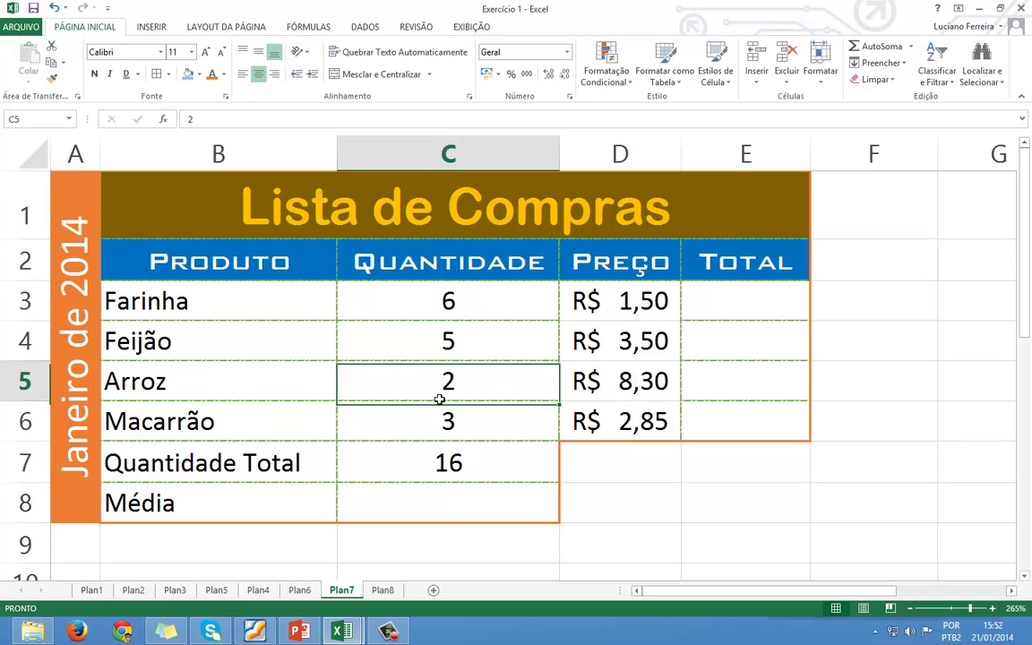
type("10")
key("Return")
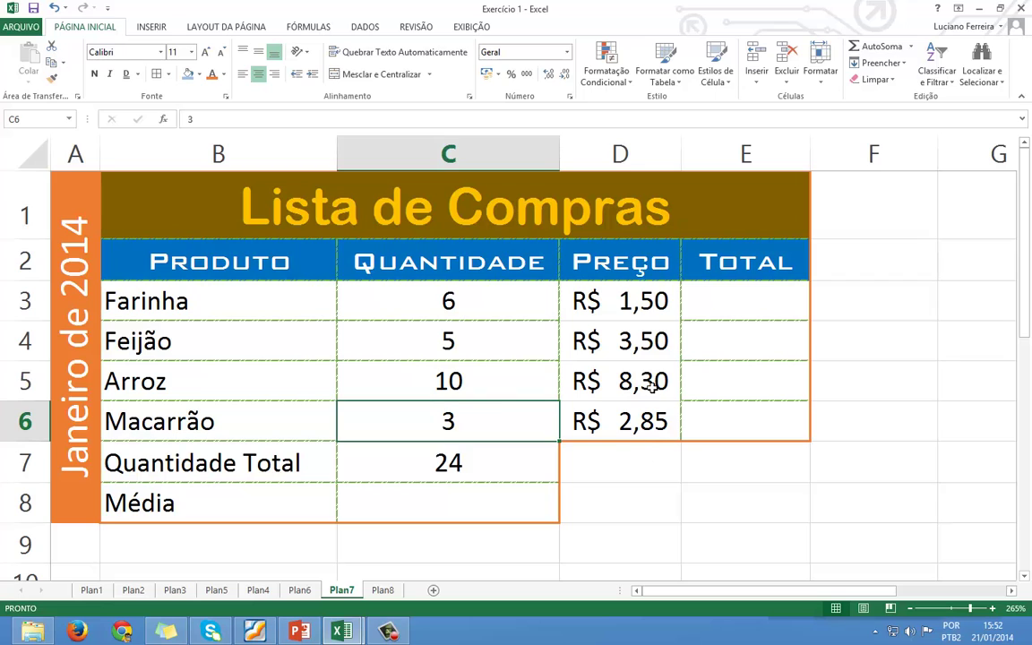
- Review the Quantidade Total result and its cell-reference formula in C7 without changing it
left_click(502, 470)
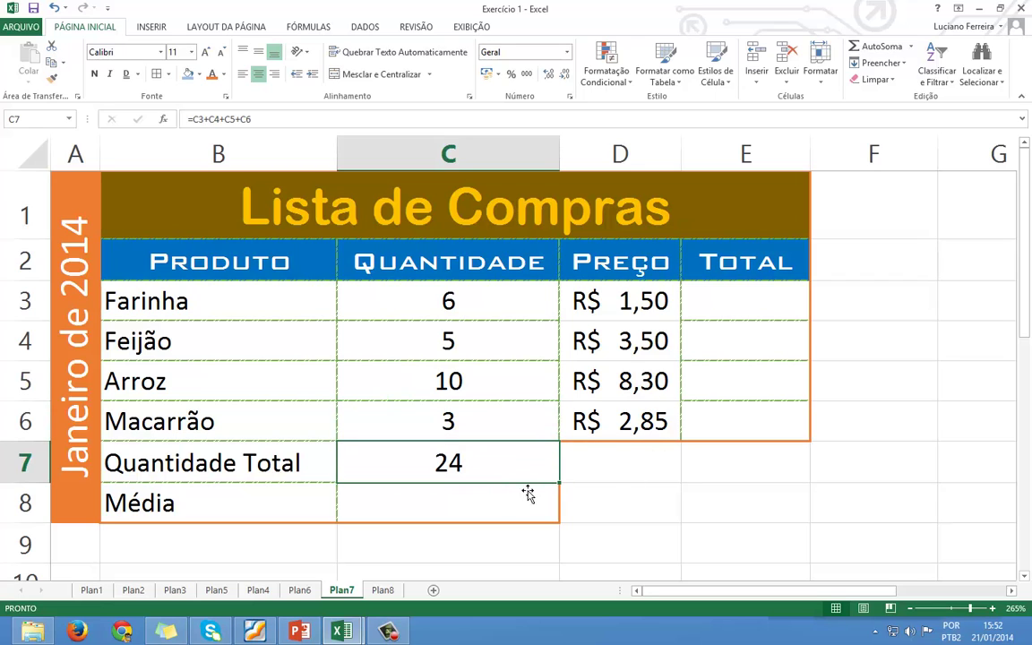
double_click(483, 464)
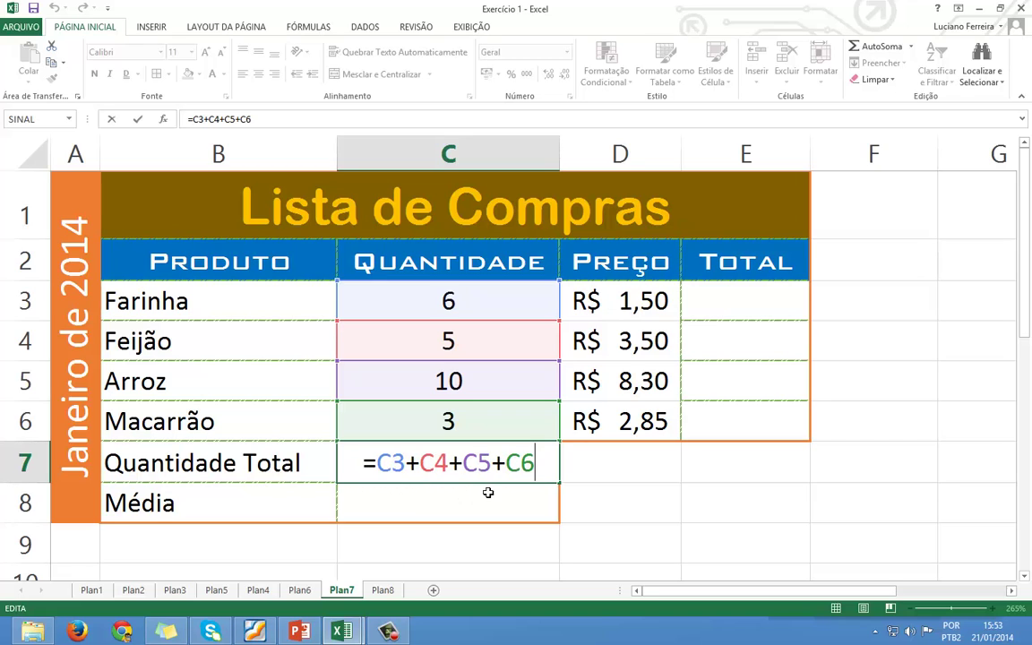
key("Return")
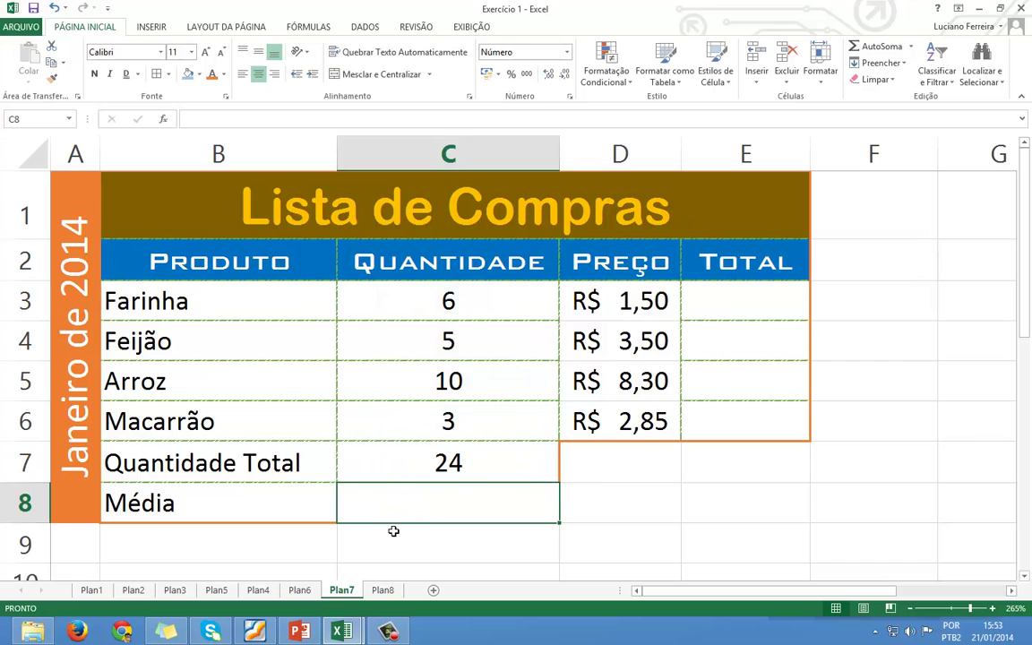
- Enter the formula =C7/4 in the Média cell C8, picking the Quantidade Total cell as the reference
type("=")
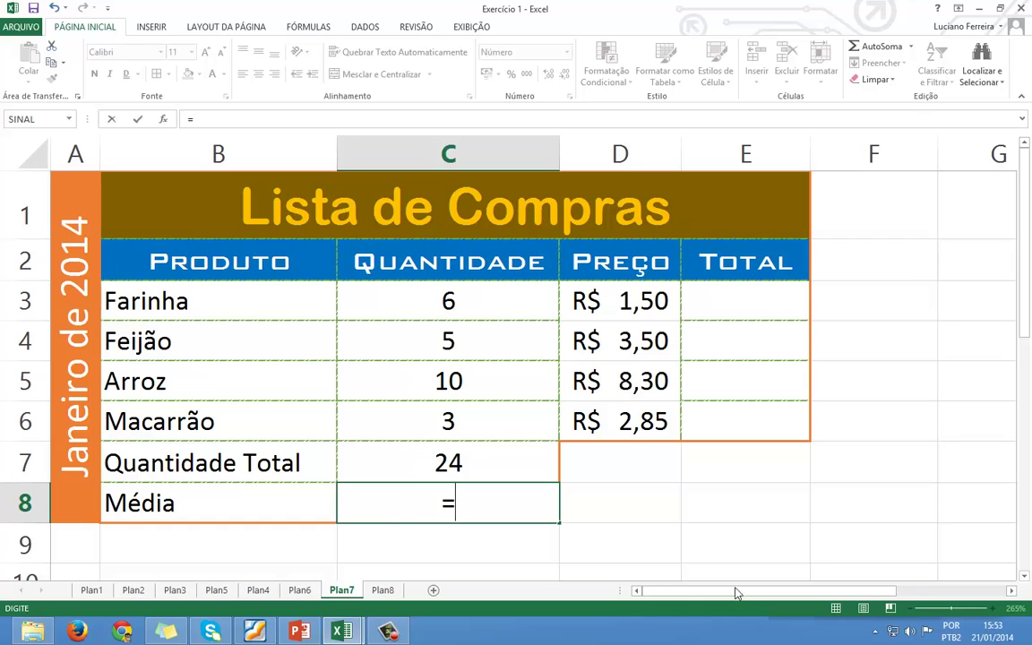
left_click(458, 467)
type("/")
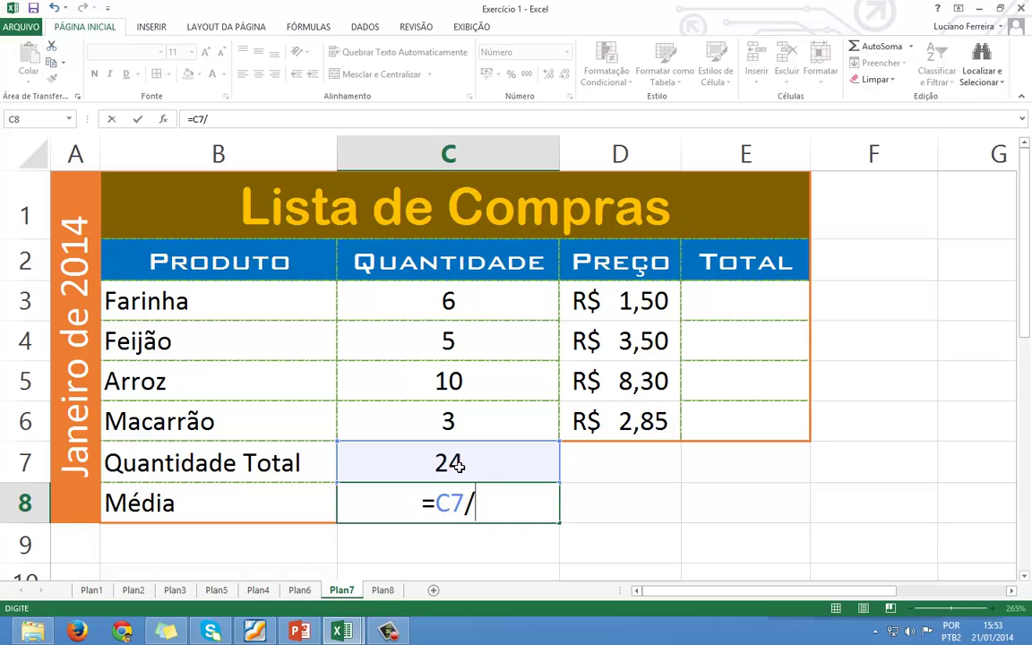
type("4")
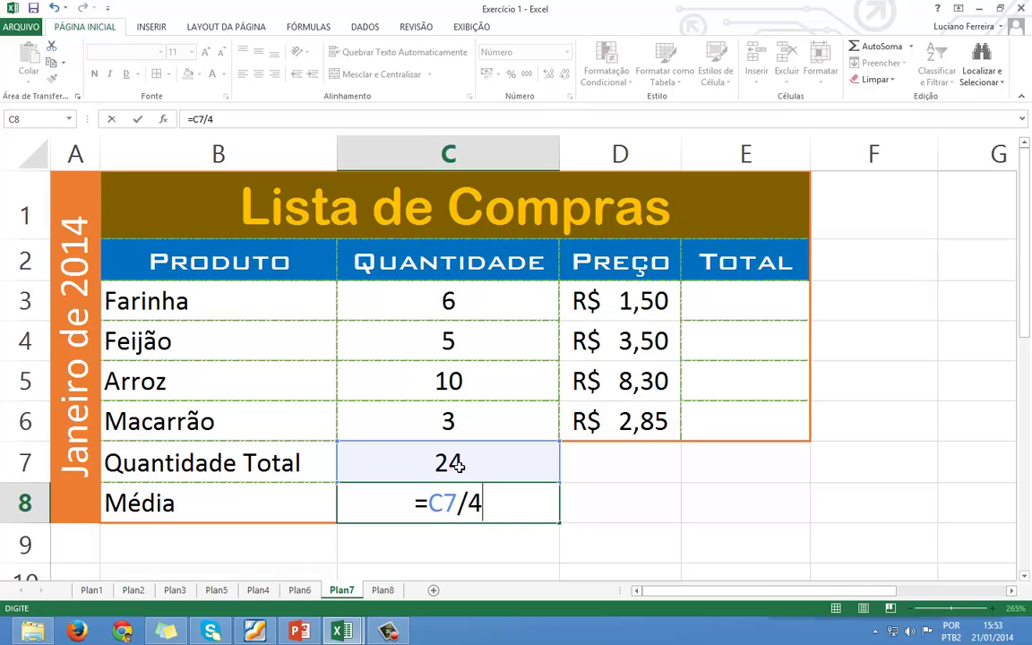
key("Return")
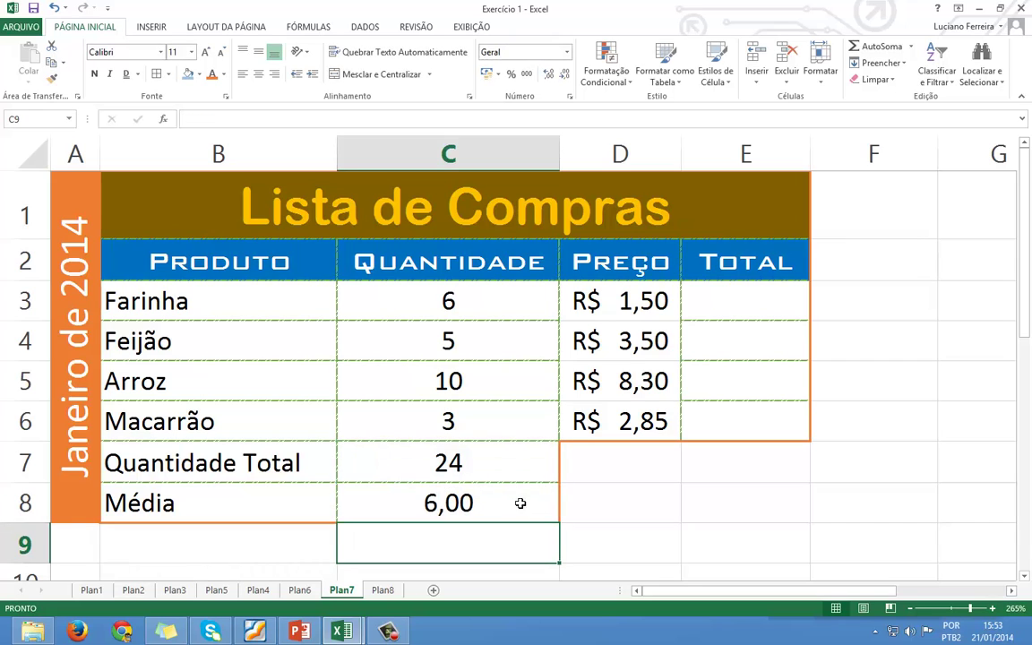
left_click(467, 504)
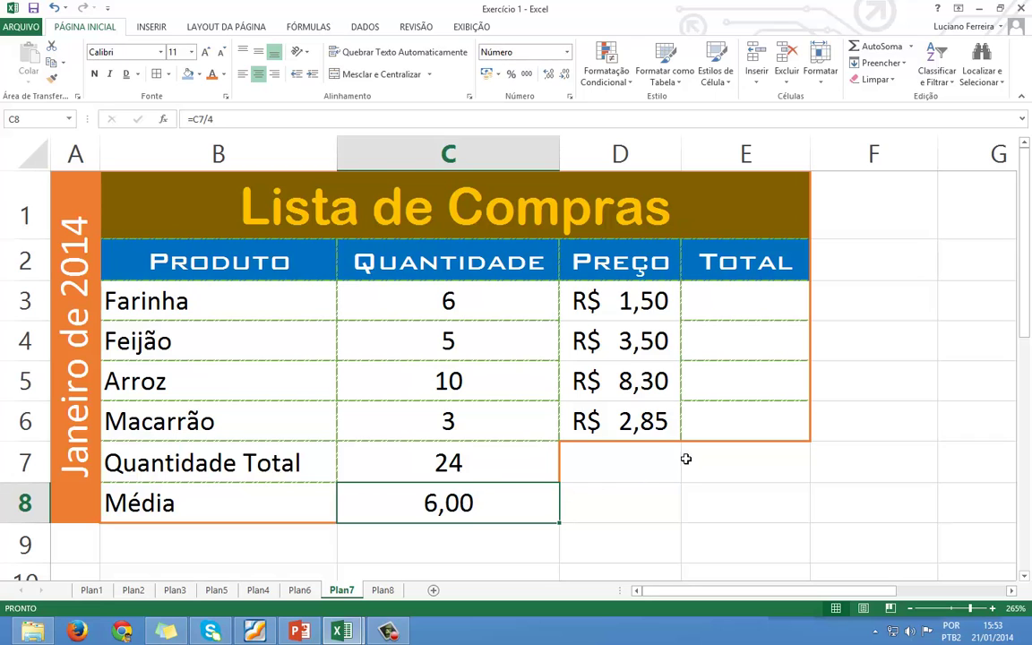
- Enter the formula =C3*D3 in the Farinha total cell E3, picking its quantity and price cells as references
left_click(721, 316)
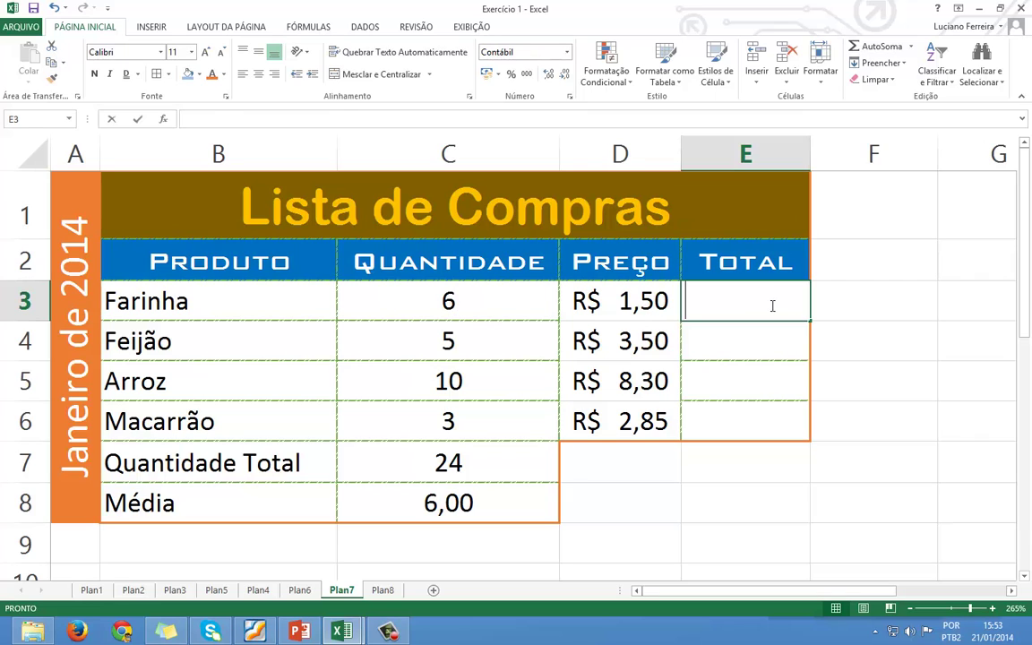
type("=")
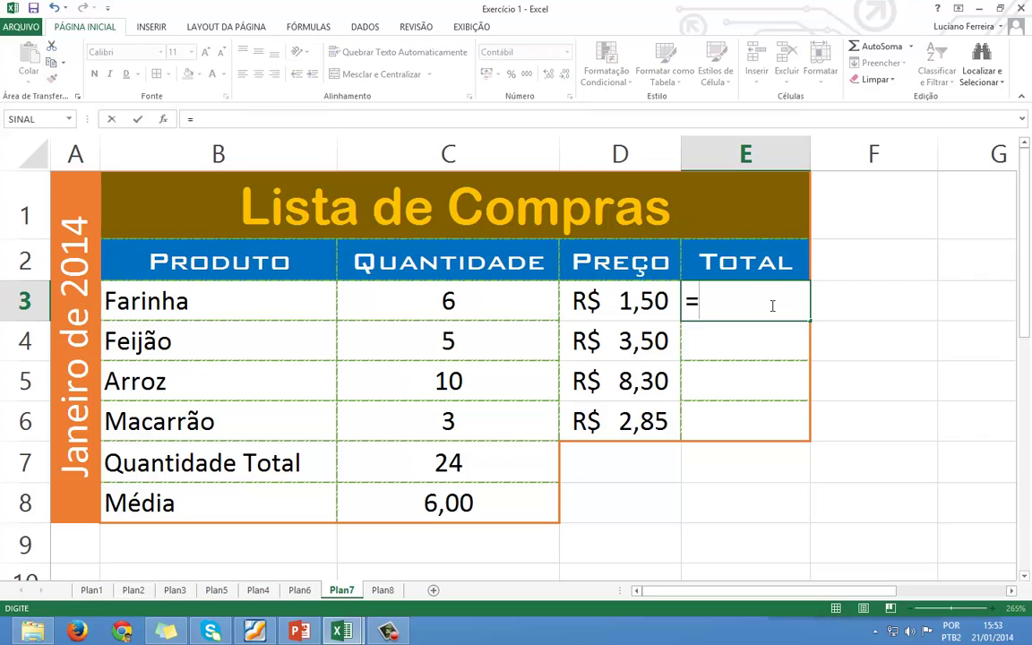
left_click(450, 302)
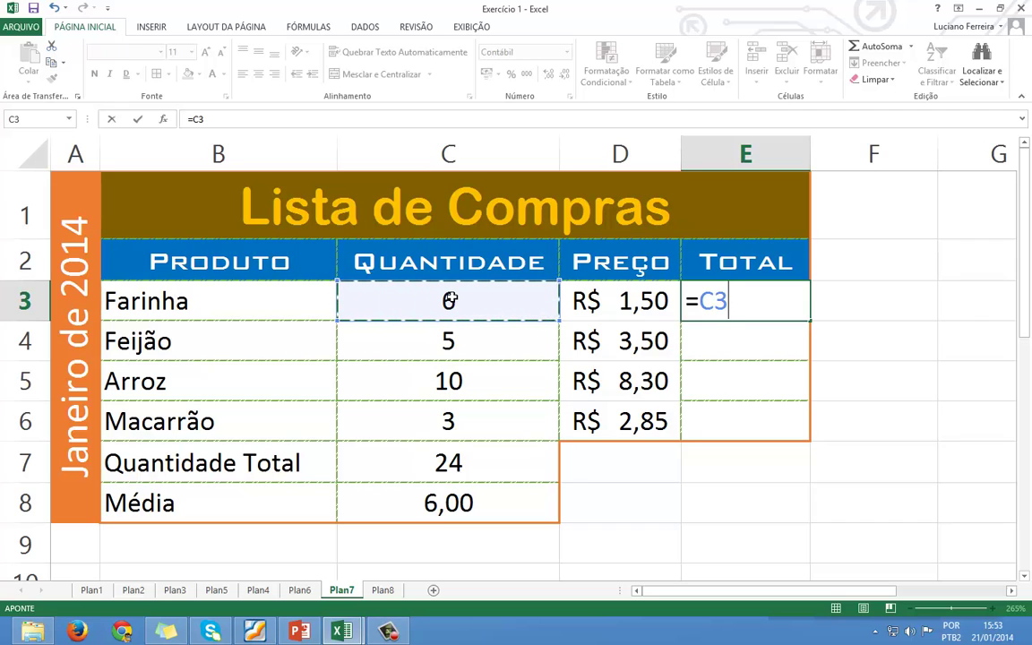
type("*")
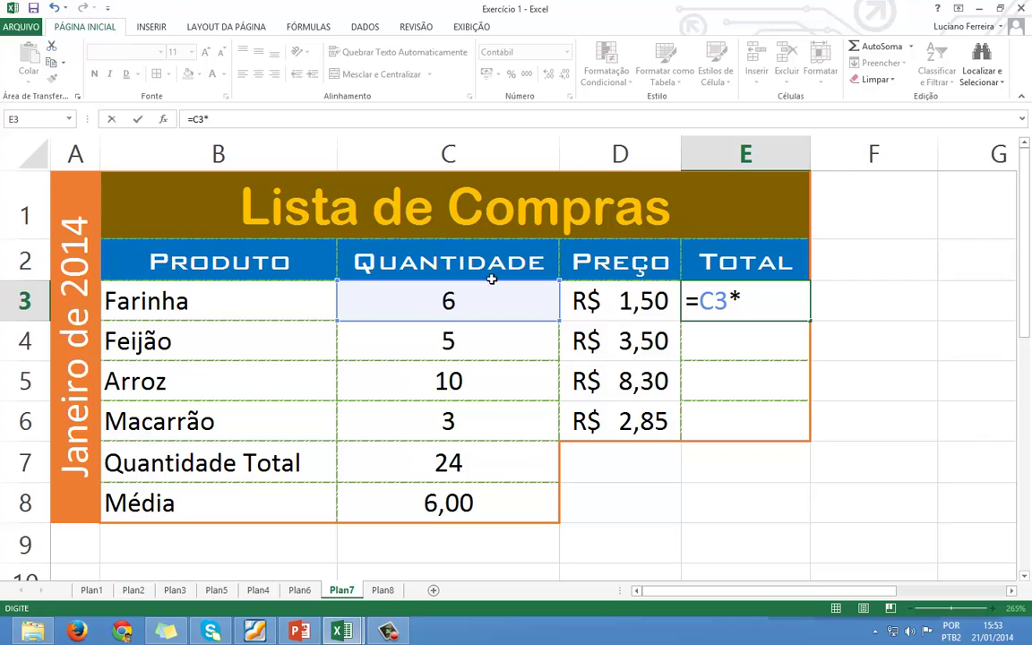
left_click(606, 300)
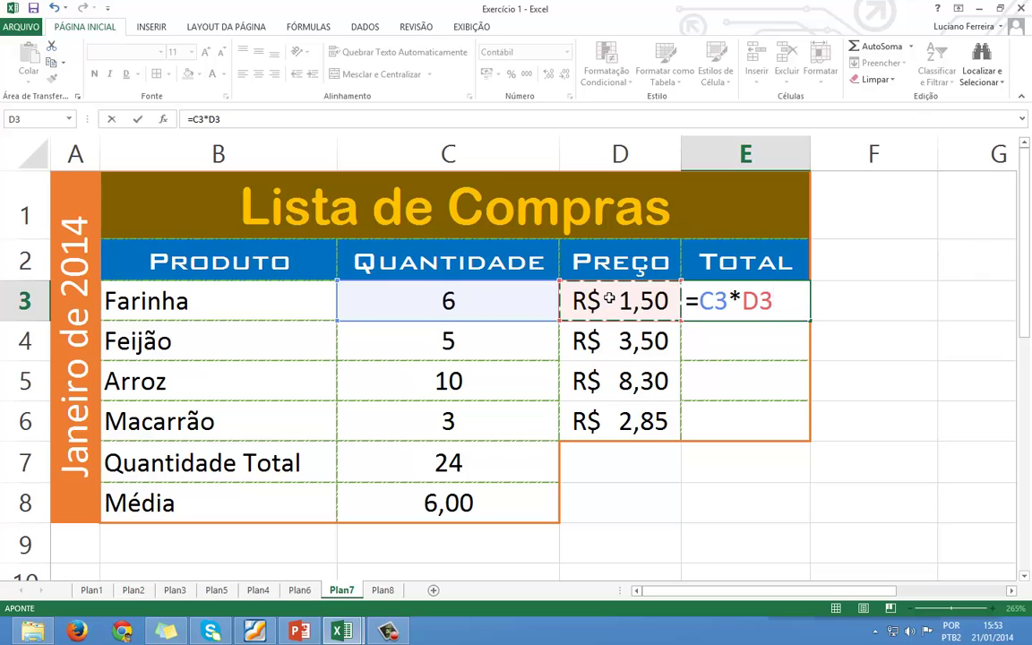
key("Return")
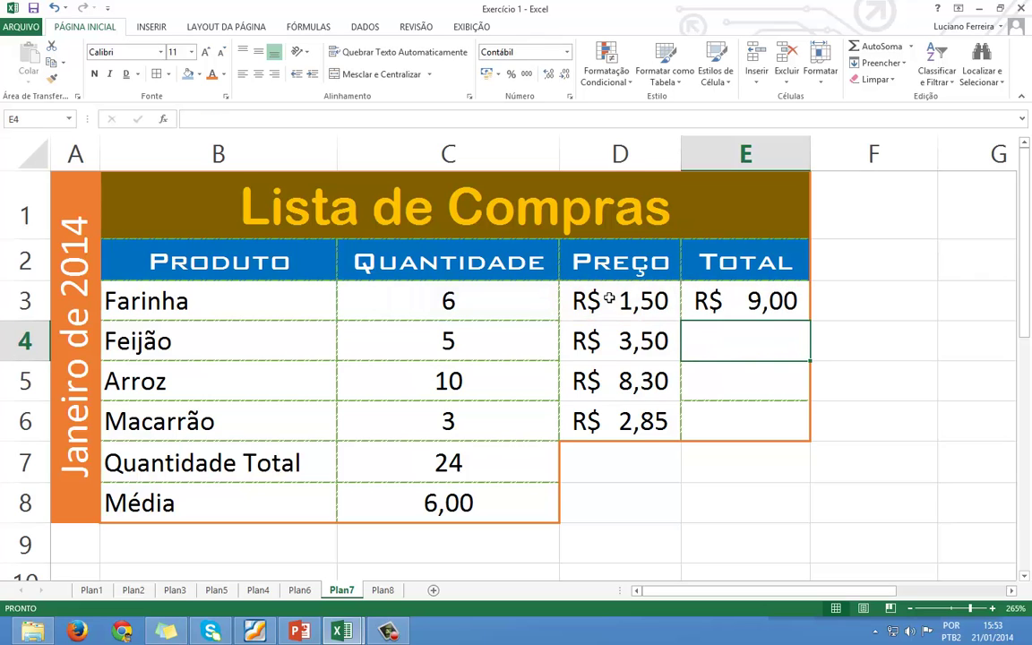
left_click(743, 314)
- Enter the formula =C4+D4 in the Feijão total cell E4, picking its quantity and price cells as references
left_click(738, 352)
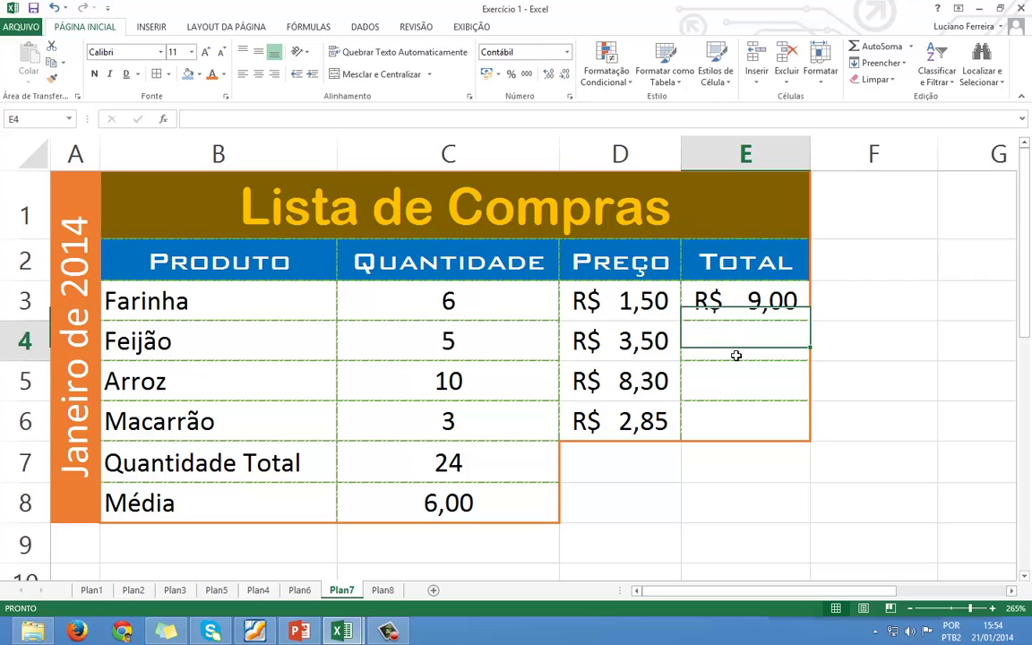
type("=")
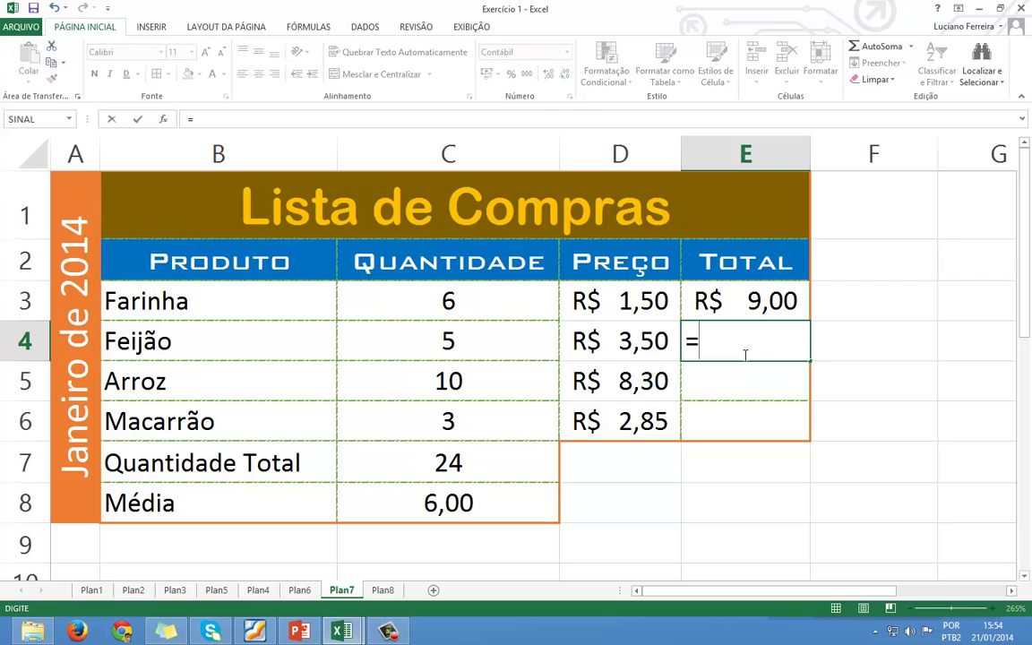
left_click(514, 351)
type("+")
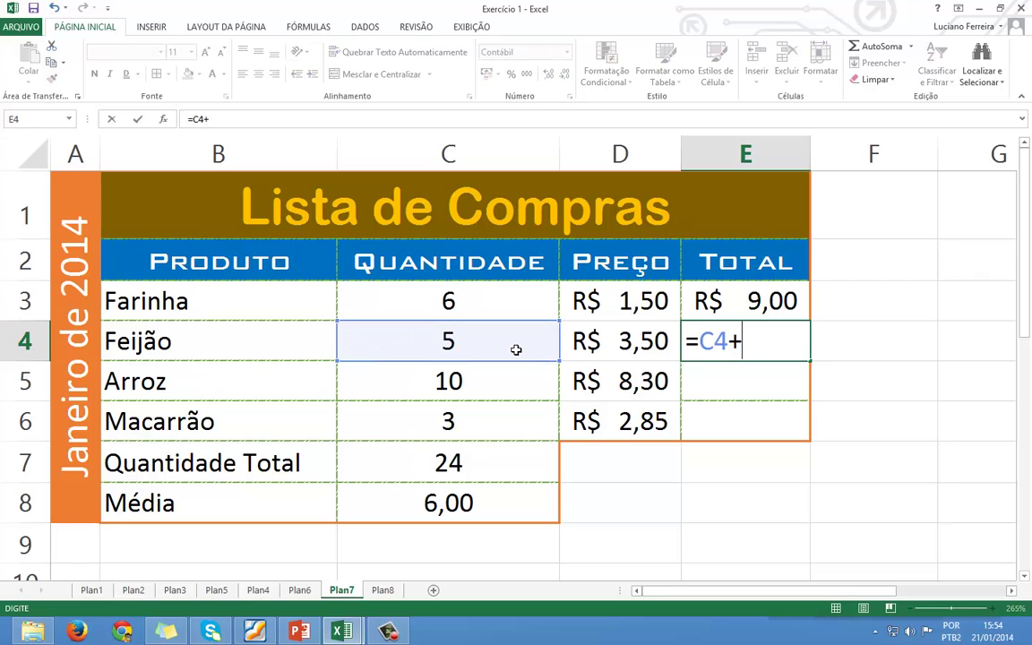
left_click(627, 341)
key("Return")
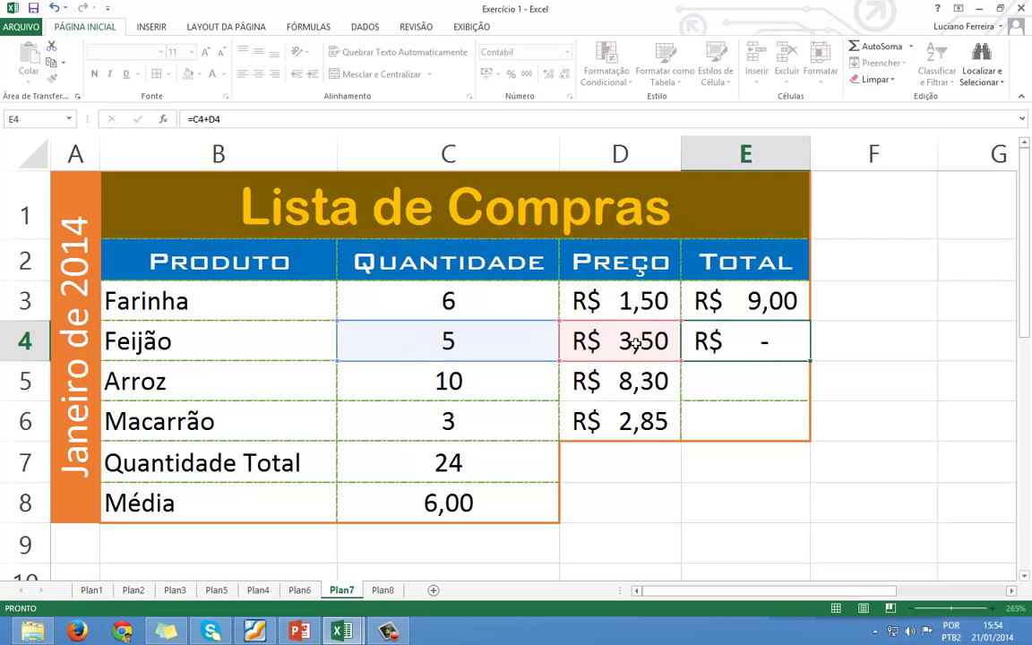
type("=")
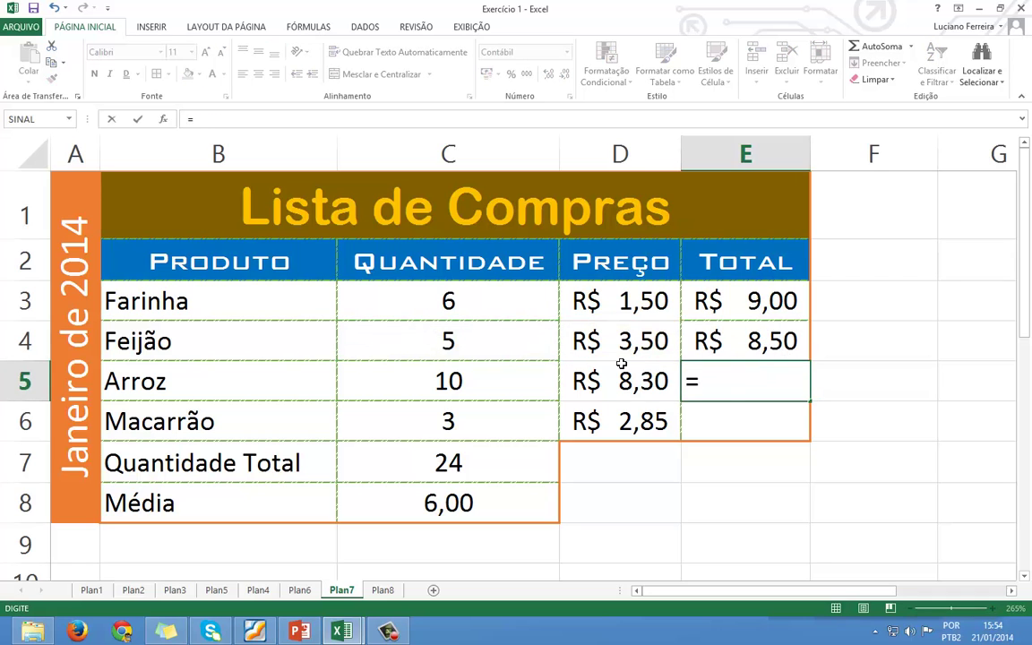
left_click(540, 386)
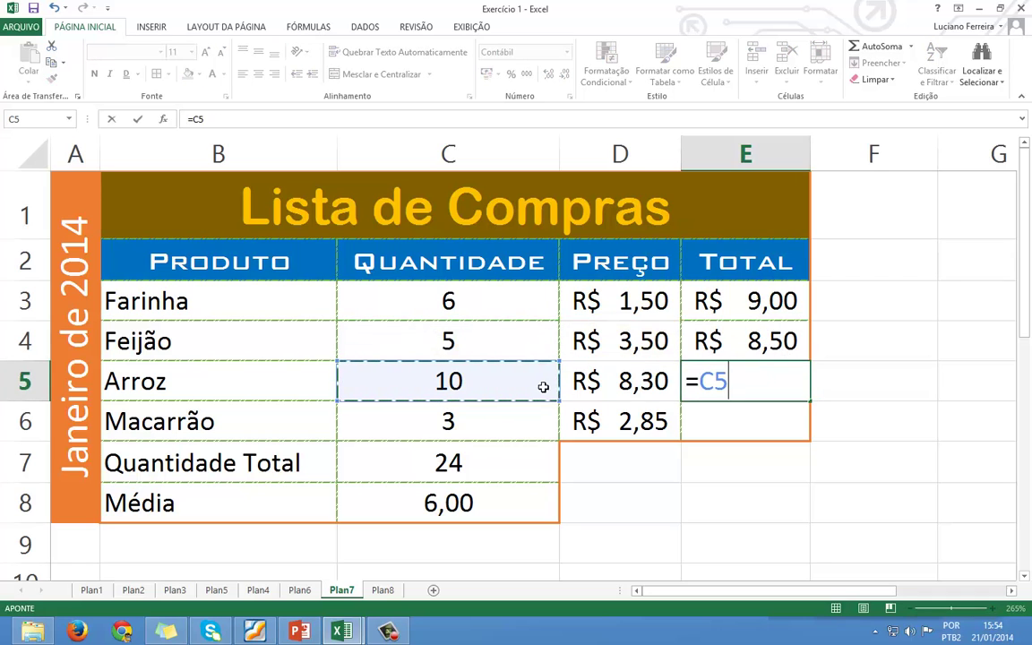
key("Escape")
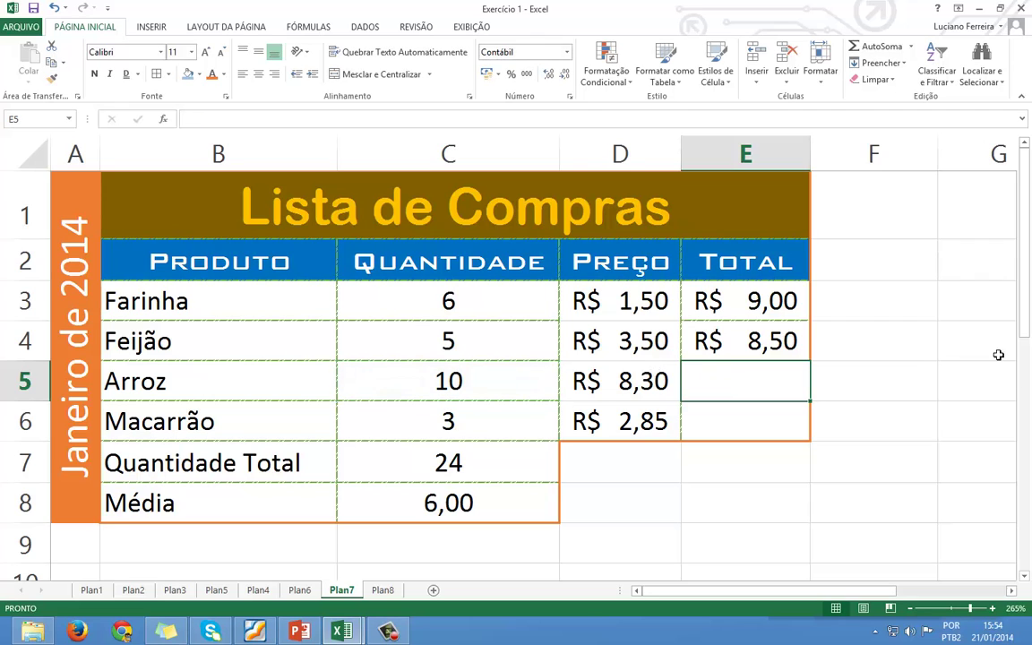
- Replace the plus operator in the Feijão total formula in E4 with multiplication, making it =C4*D4
key("Up")
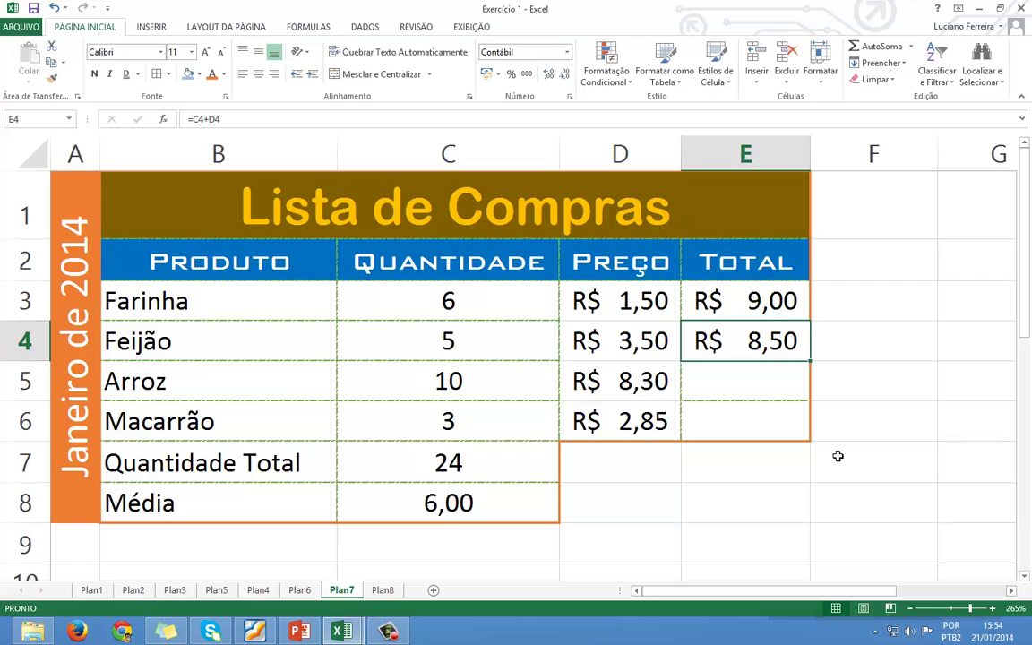
key("F2")
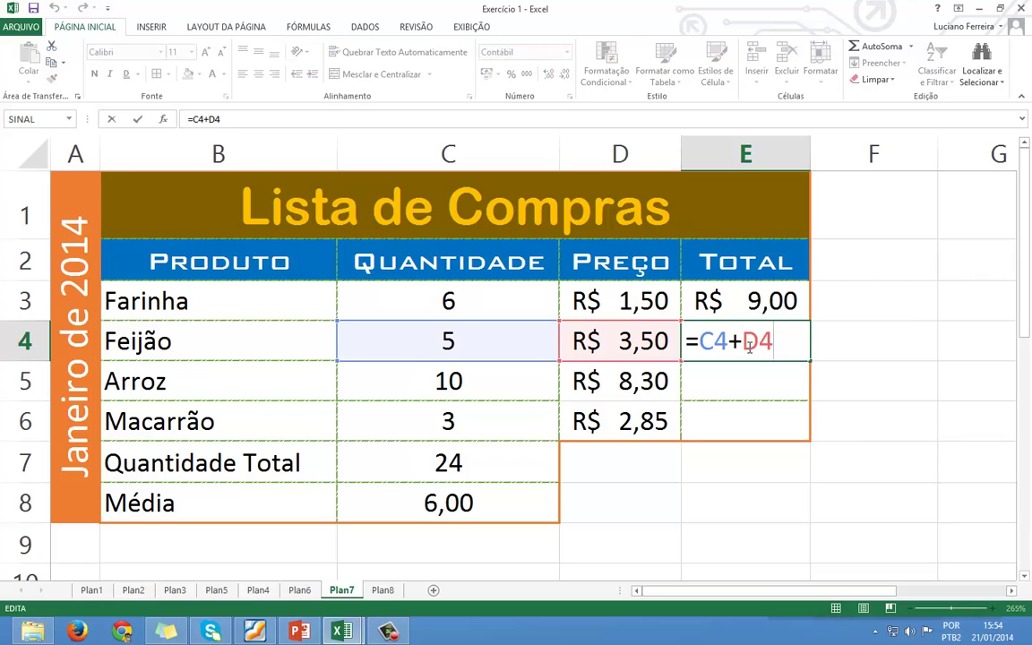
left_click_drag(742, 342, 727, 342)
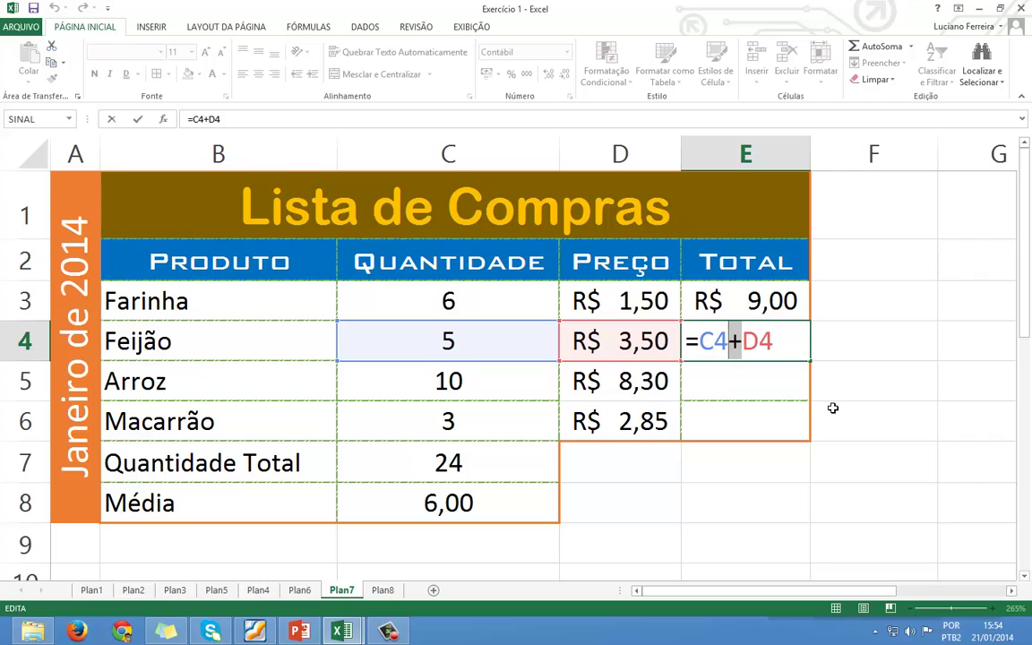
type("*")
key("Return")
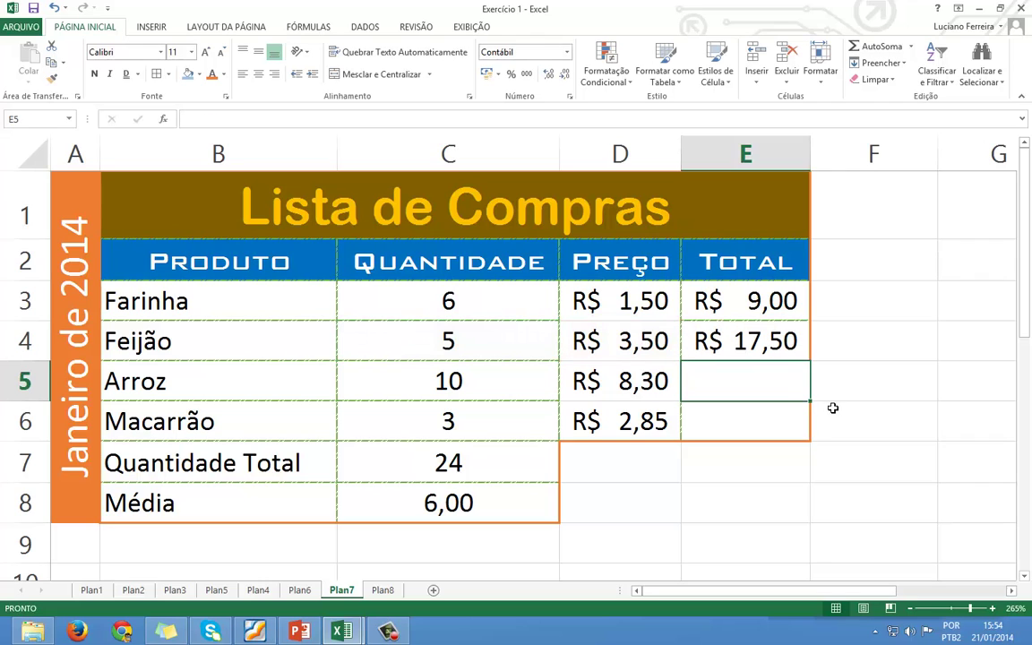
- Enter the formula =C5*D5 in the Arroz total cell E5, picking its quantity and price cells as references
type("=")
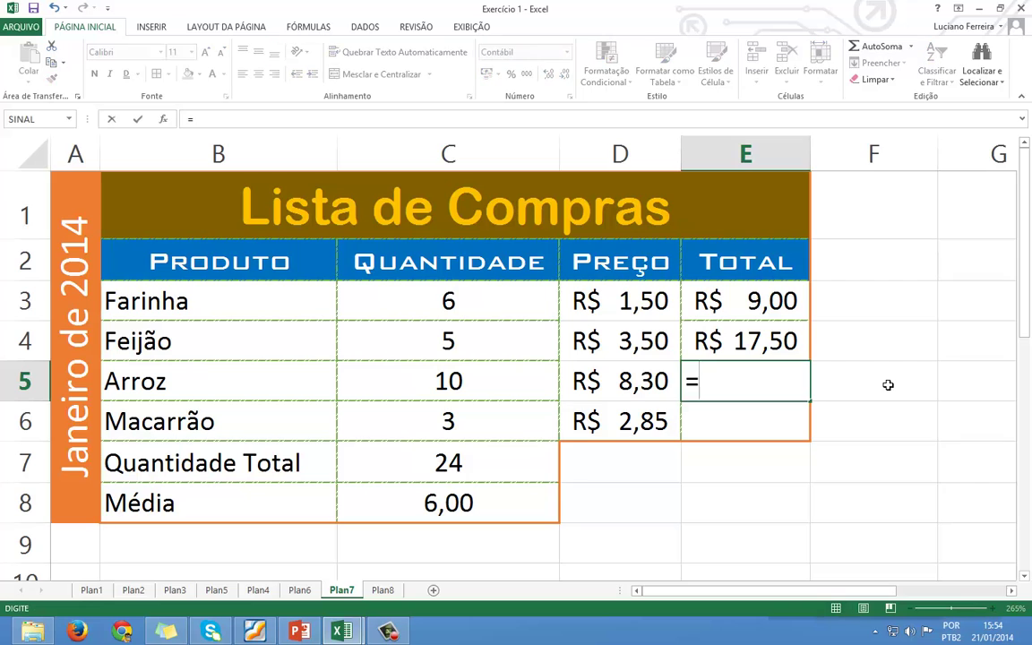
left_click(446, 397)
type("*")
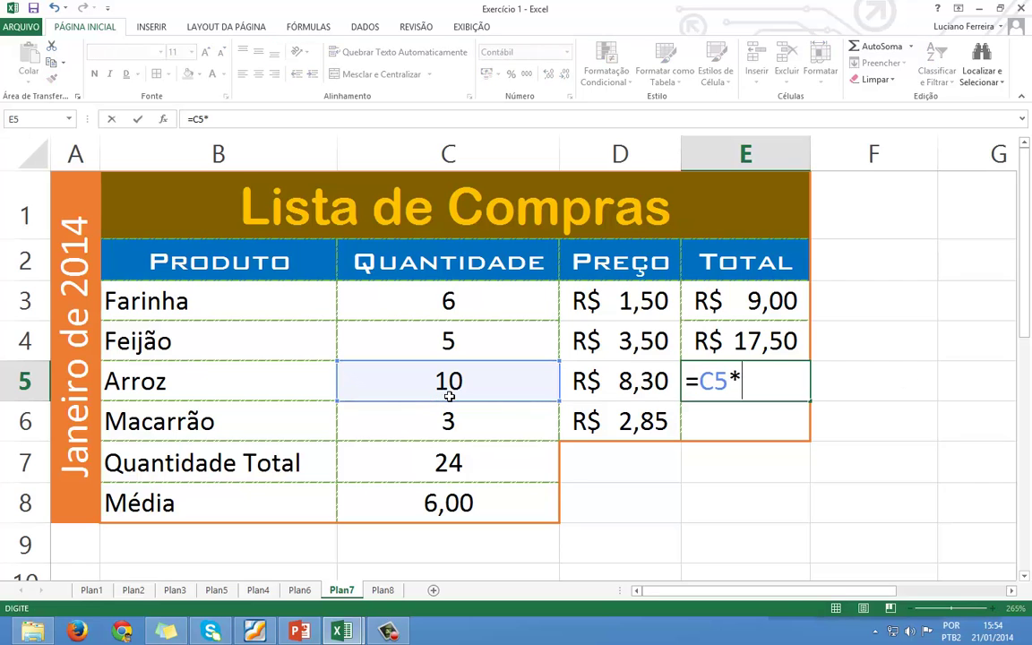
left_click(616, 394)
key("Return")
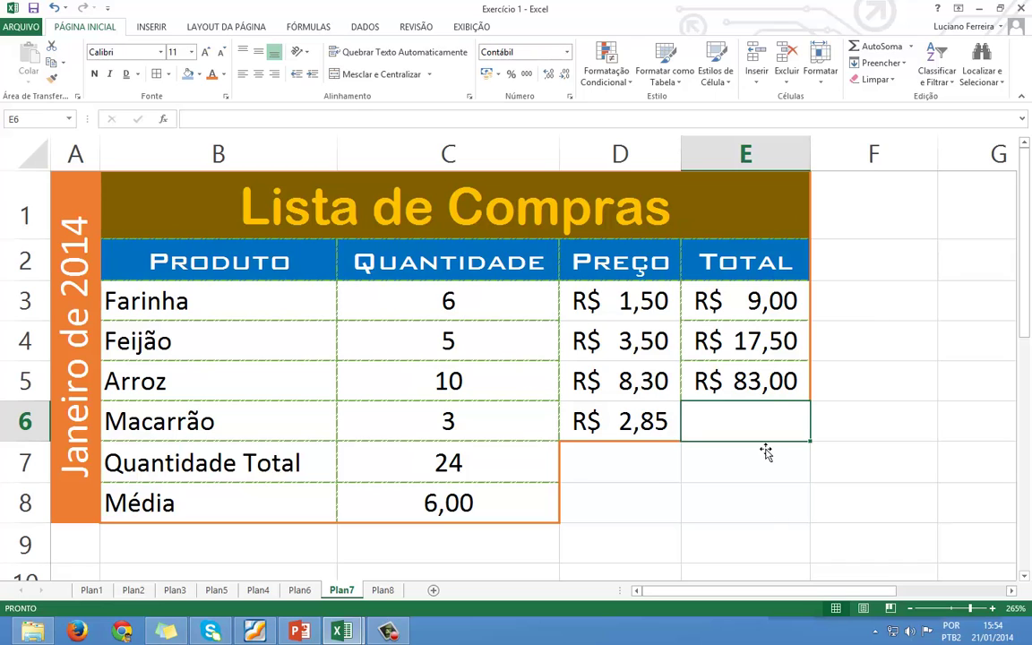
- Clear the Feijão and Arroz total formulas from cells E4:E5, keeping the Farinha total in E3
left_click(748, 349)
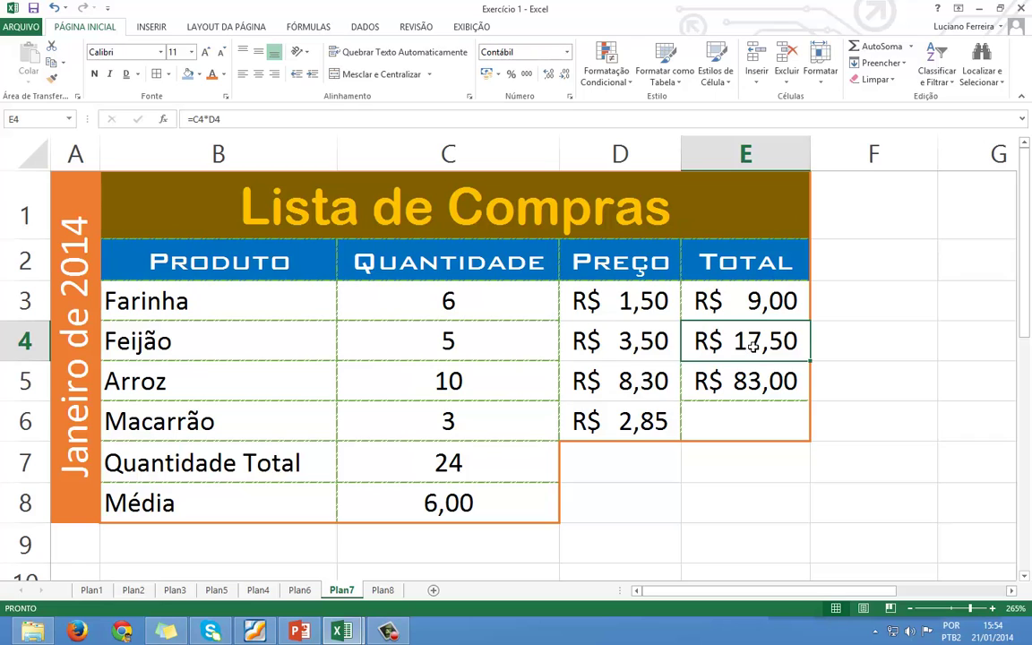
left_click_drag(750, 343, 752, 384)
key("Delete")
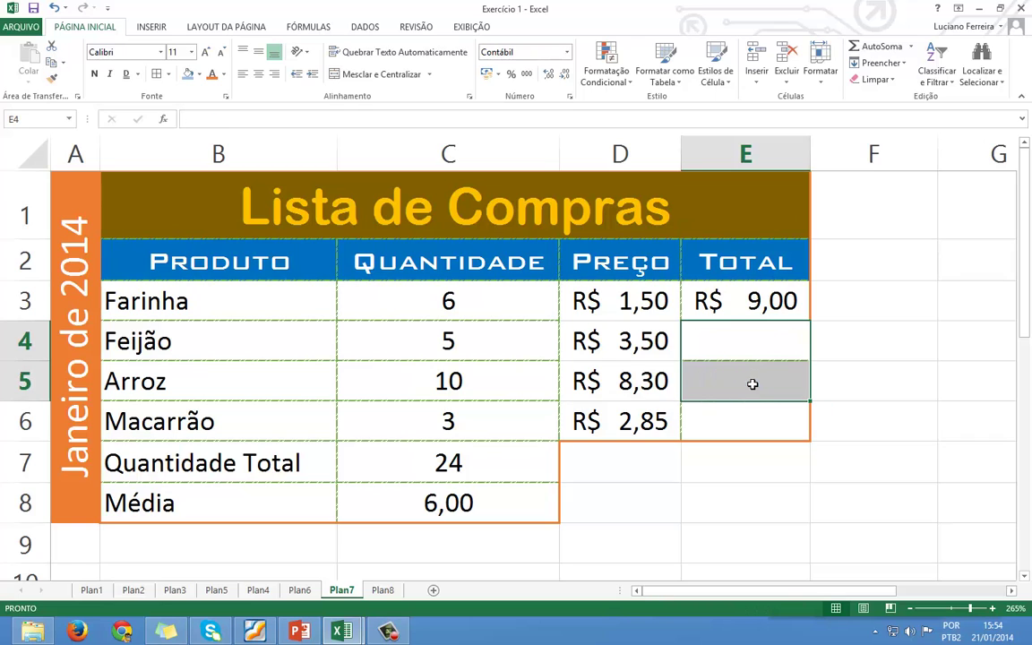
- Fill the Farinha total formula from E3 down to E8 and clear the surplus cells E7:E8
left_click(735, 308)
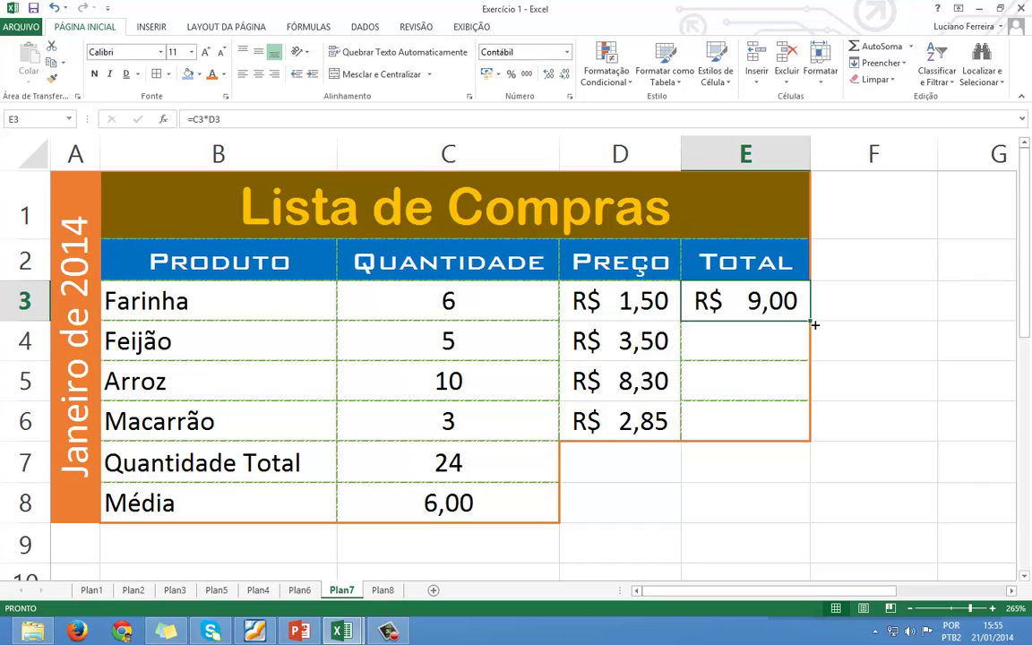
left_click_drag(814, 325, 813, 517)
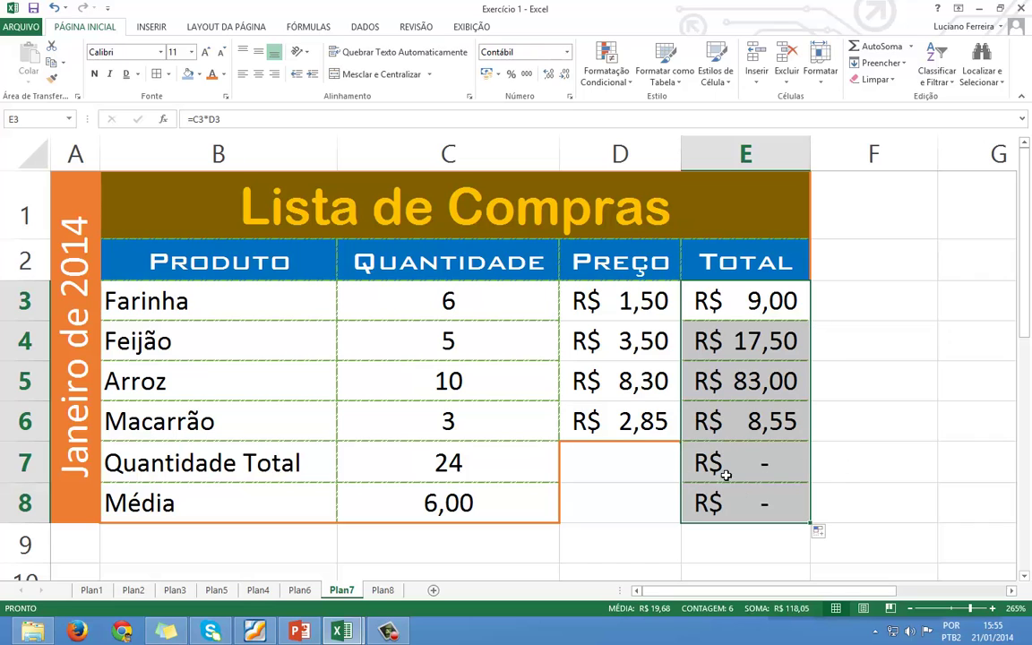
left_click_drag(726, 475, 732, 501)
key("Delete")
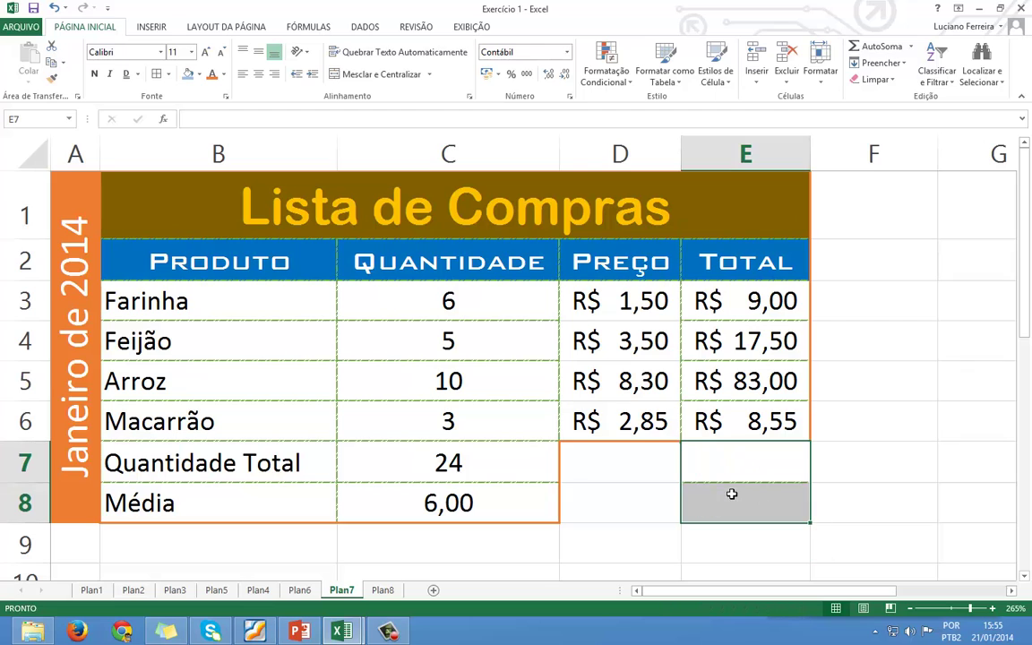
left_click(863, 450)
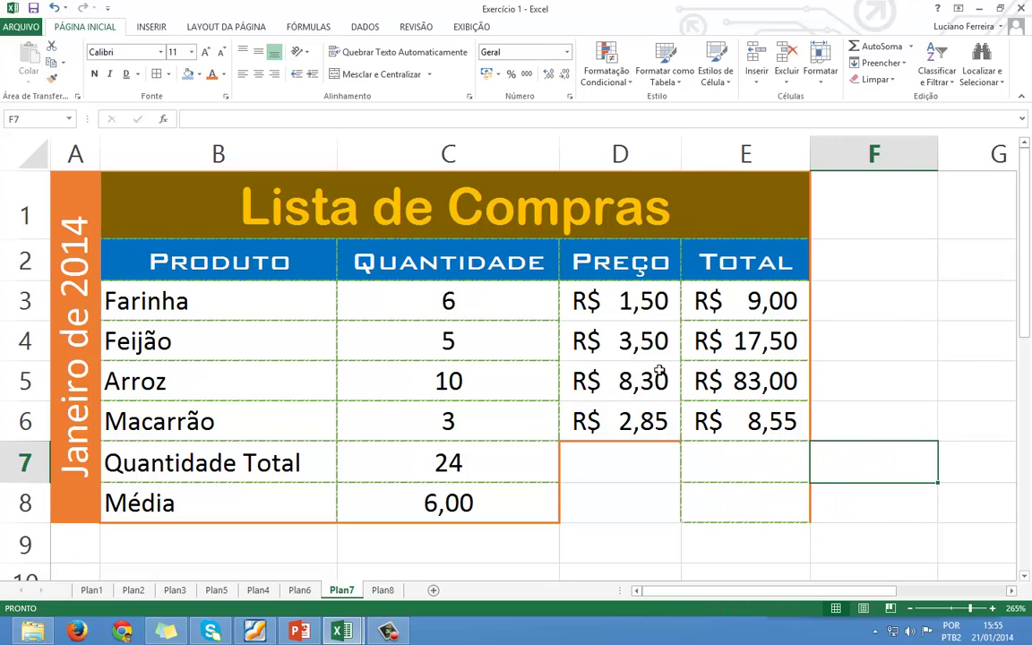
- Undo the clearing of E7:E8 and the fill of the total formula down to E8
left_click(54, 9)
left_click(54, 9)
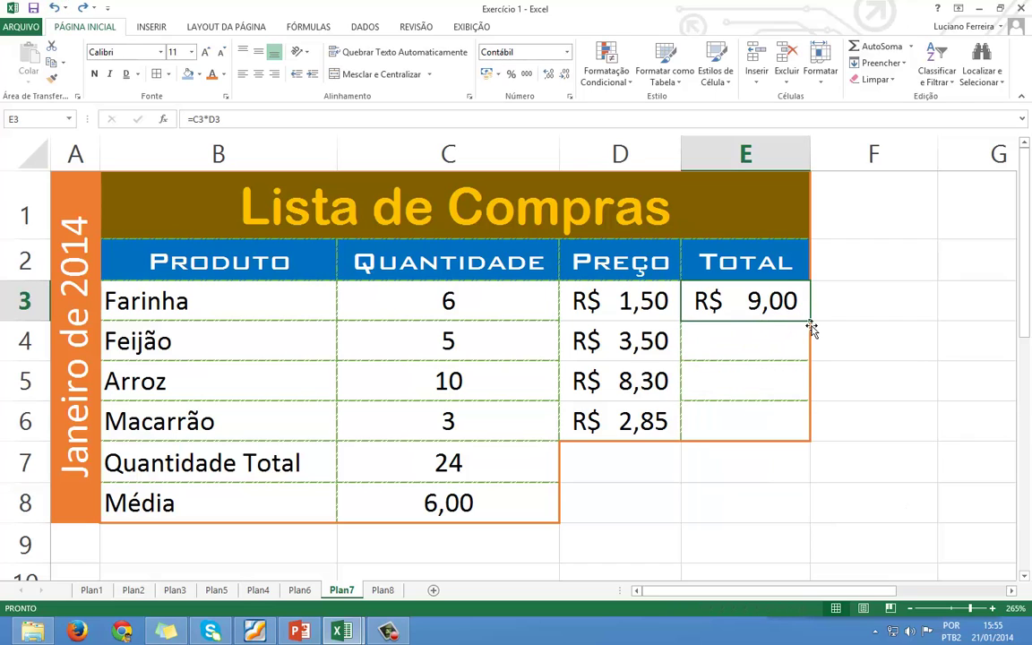
- Fill the Farinha total formula from E3 down to the Macarrão row E6 and check the formulas in E3 and C8
left_click_drag(814, 327, 814, 448)
left_click(766, 506)
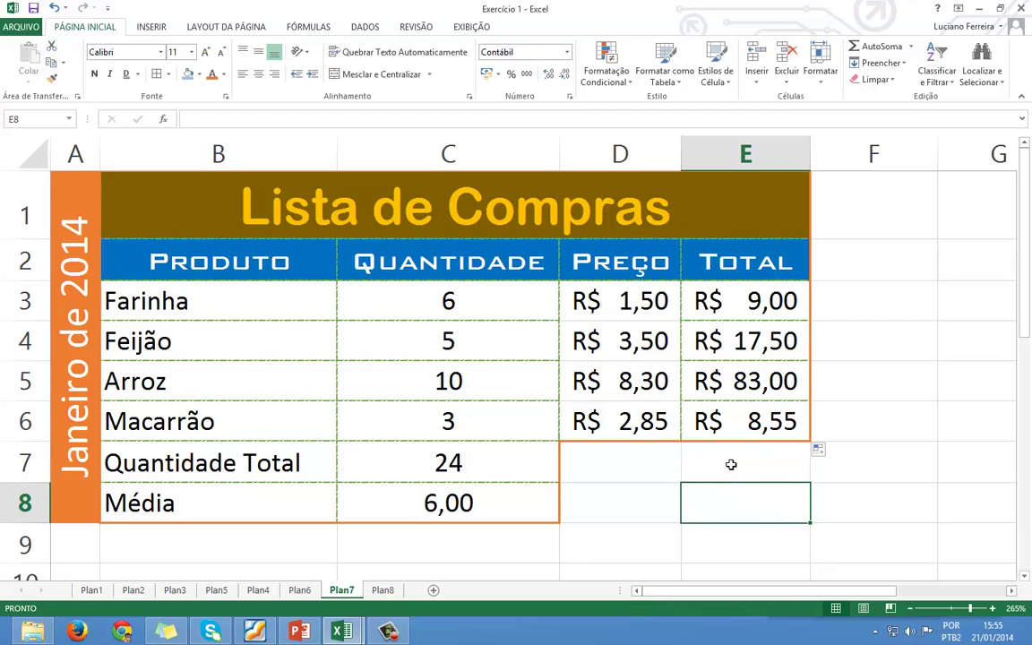
left_click(704, 291)
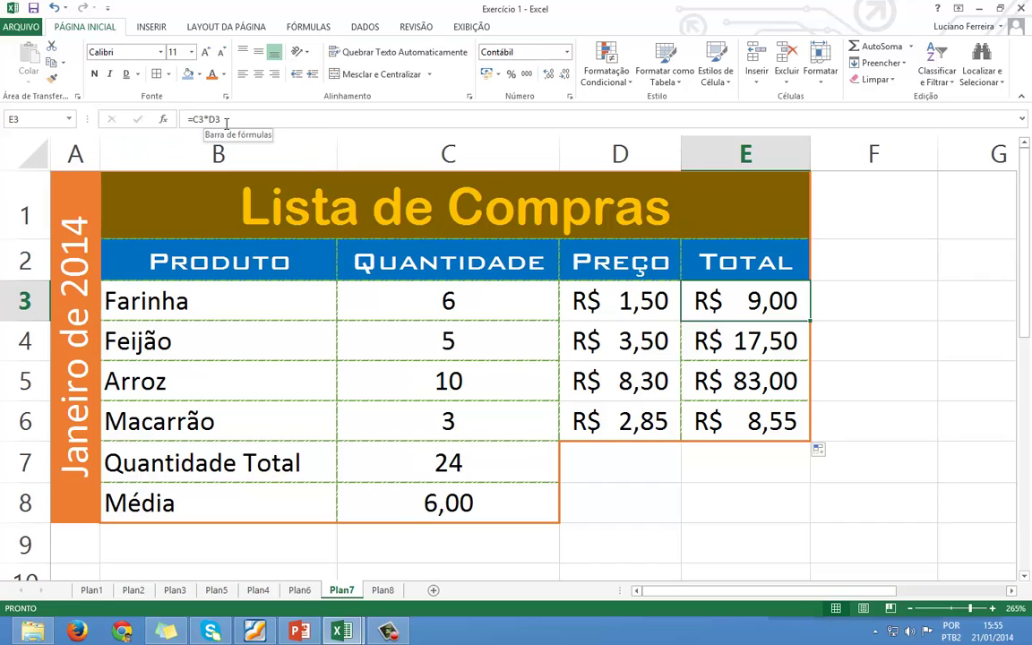
left_click(496, 519)
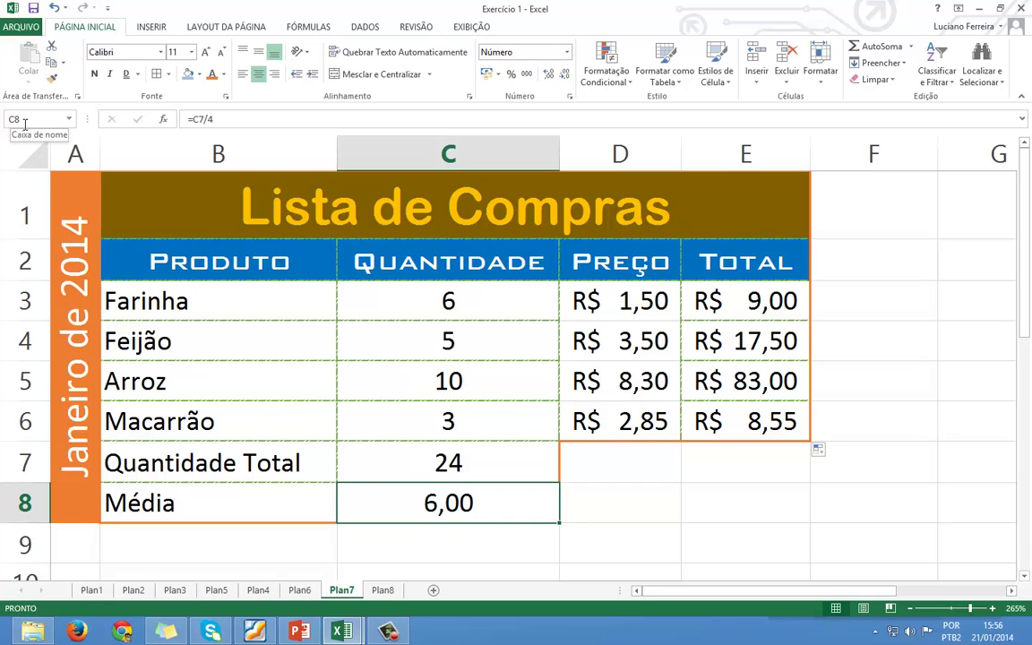
- Check the quantity cells C3 and C6 and examine the Arroz total formula in E5 with its referenced cells, leaving it unchanged
left_click(456, 304)
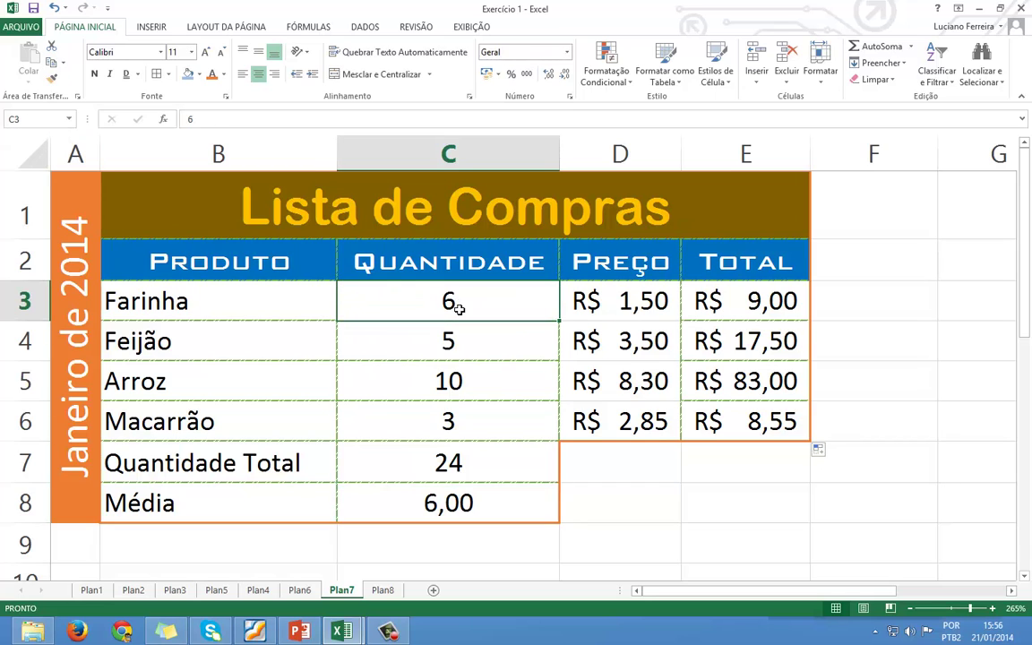
left_click(499, 414)
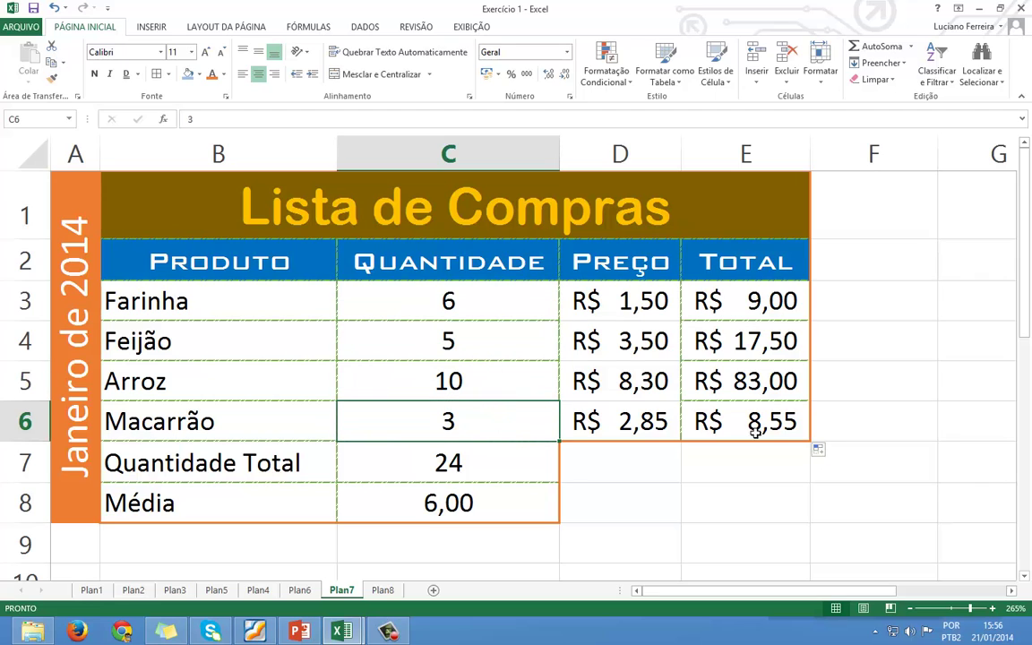
left_click(741, 387)
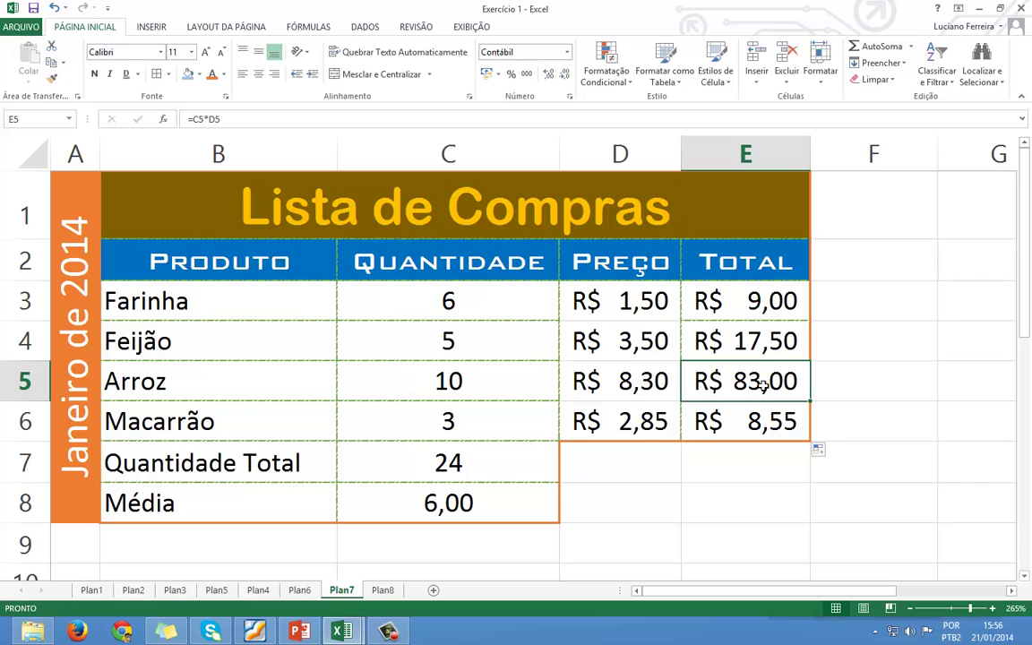
left_click(237, 121)
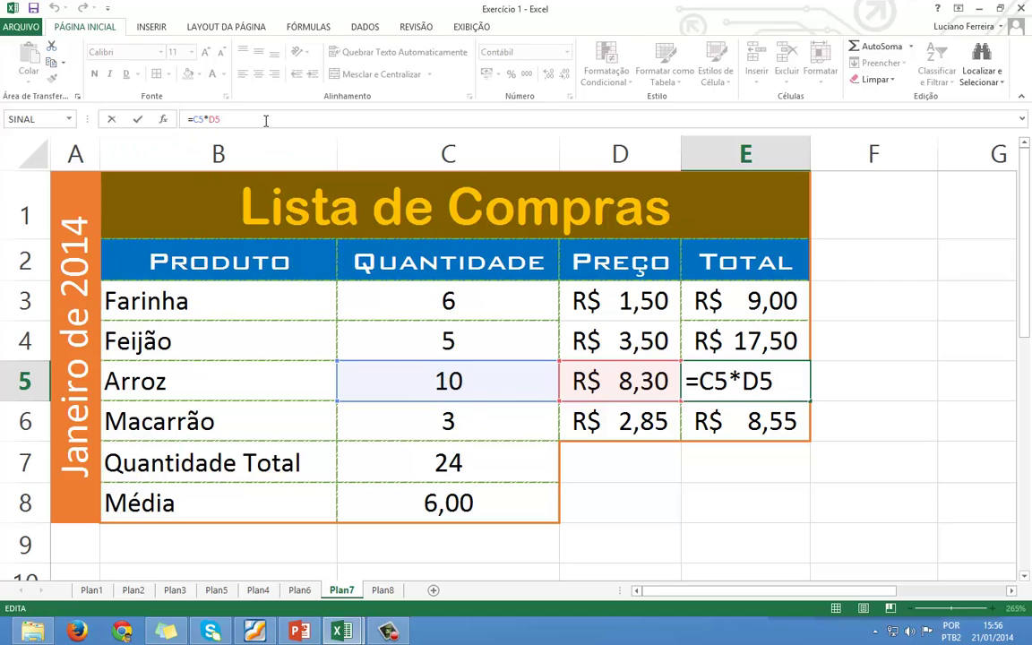
key("Return")
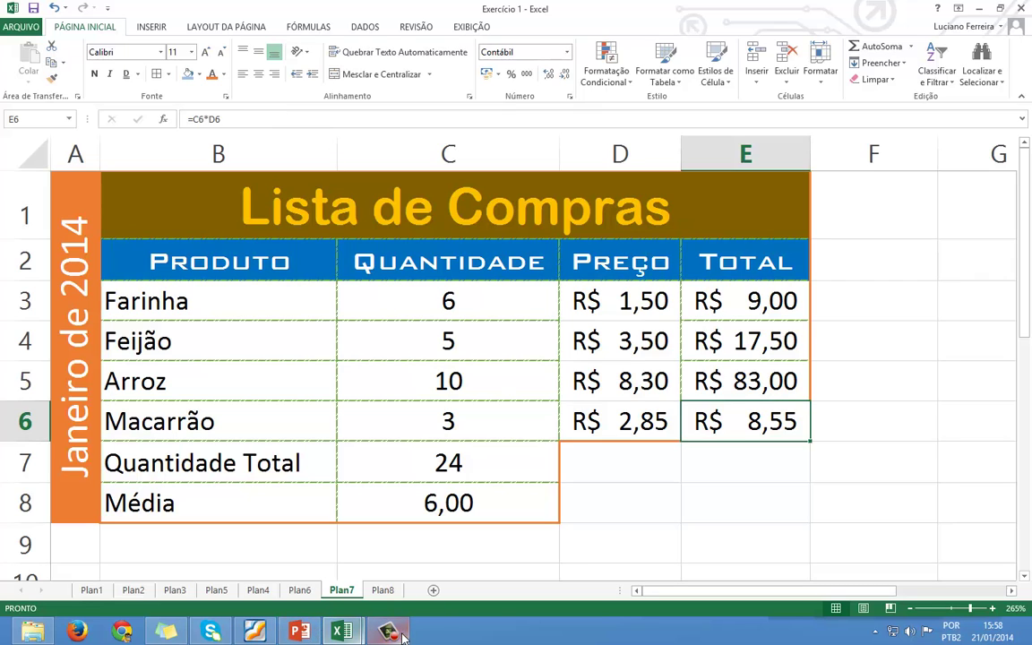
mouse_move(338, 634)
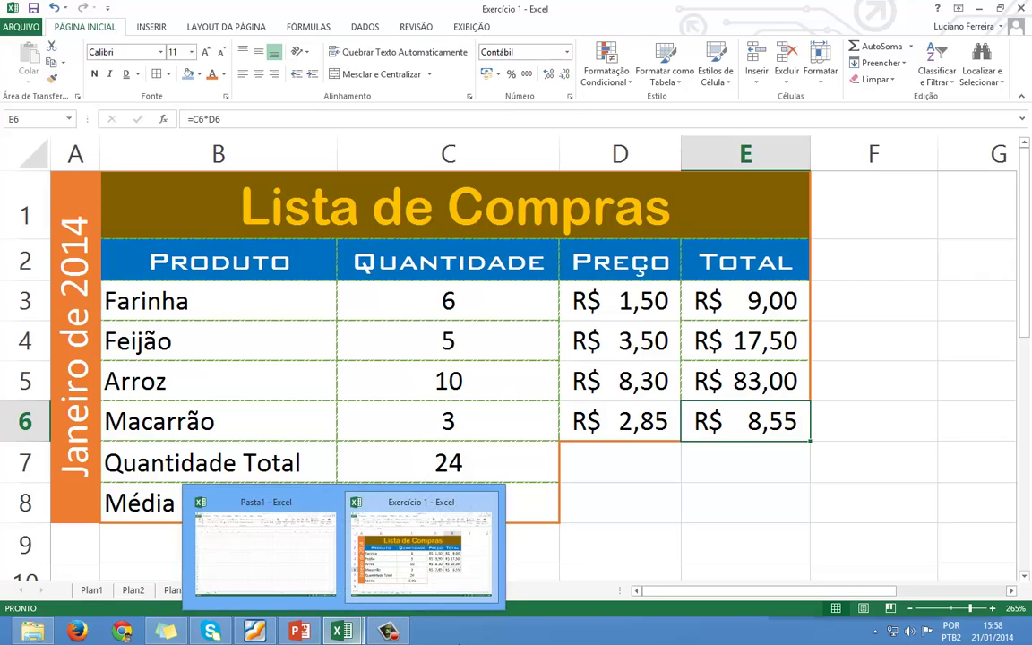